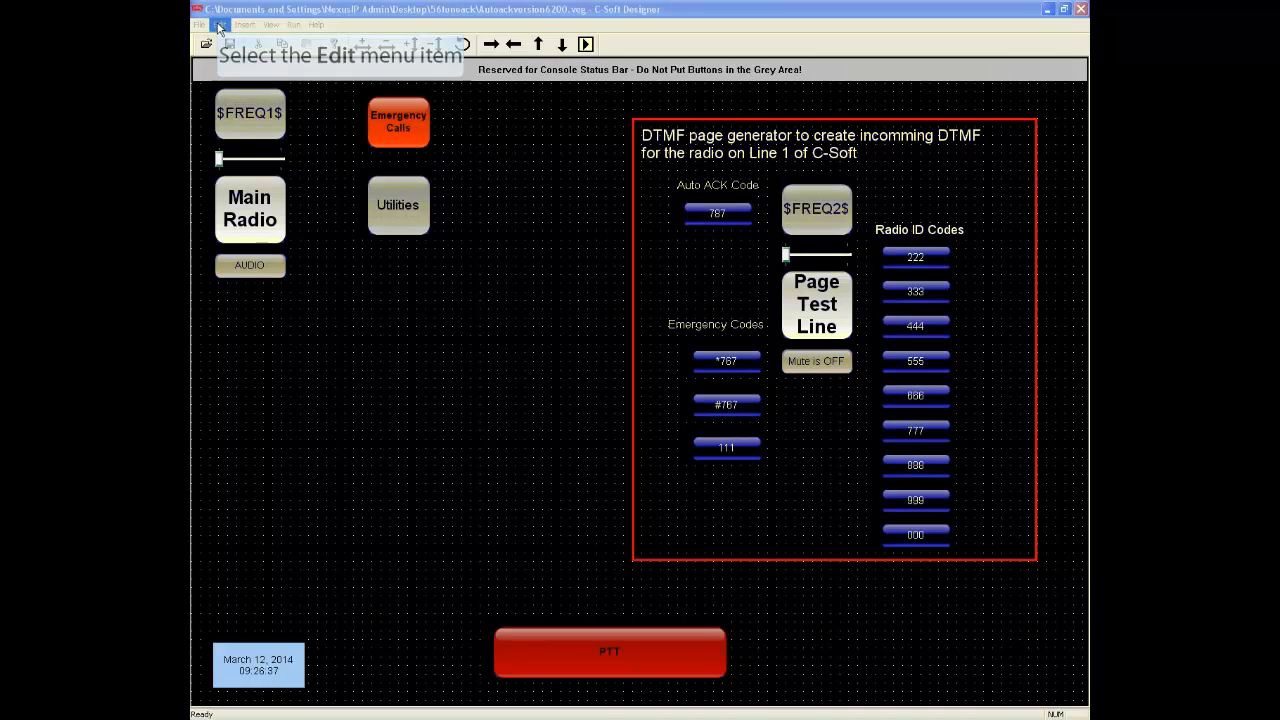
Open the per-line parameters and review the enabled frequencies of the Main Radio line
click(220, 25)
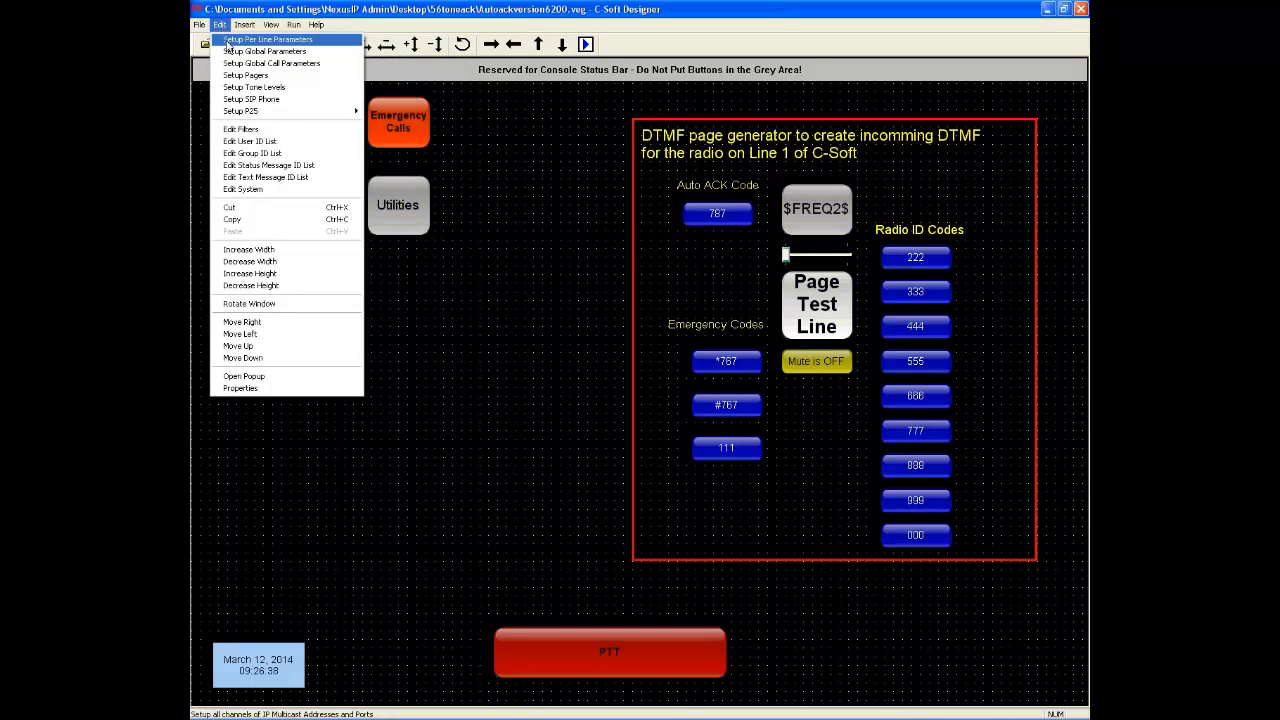
click(227, 40)
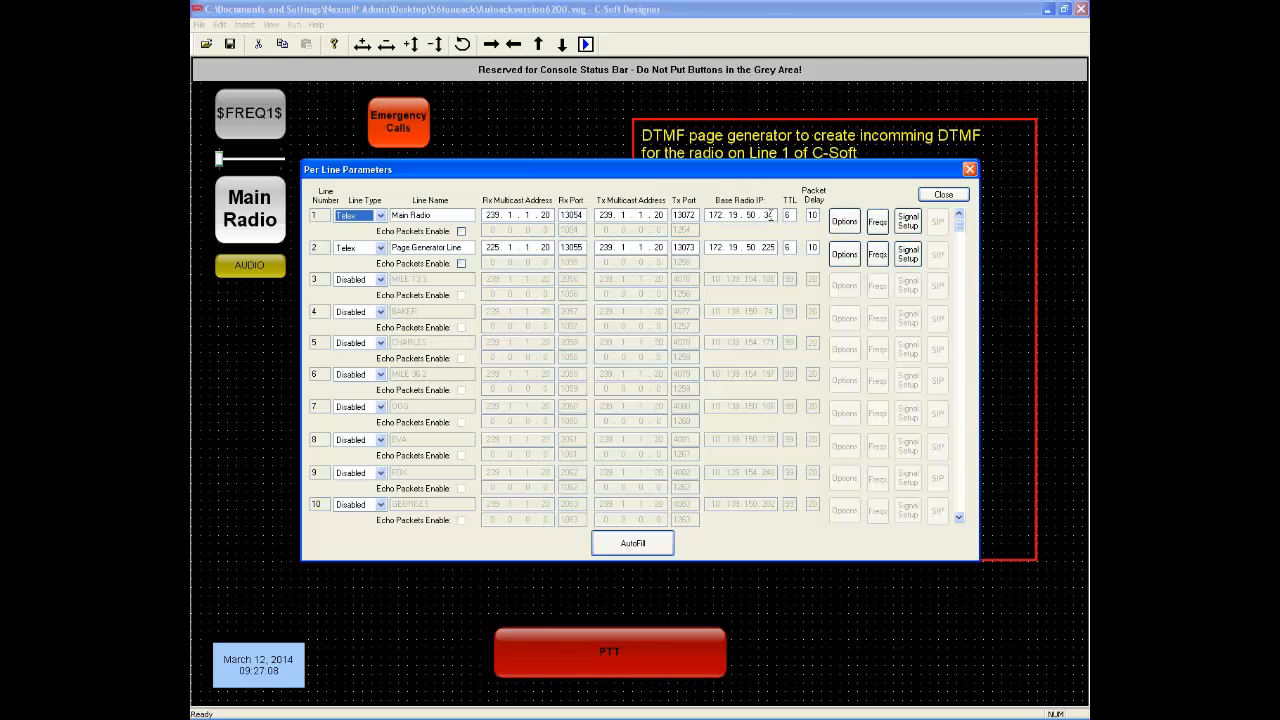
click(875, 228)
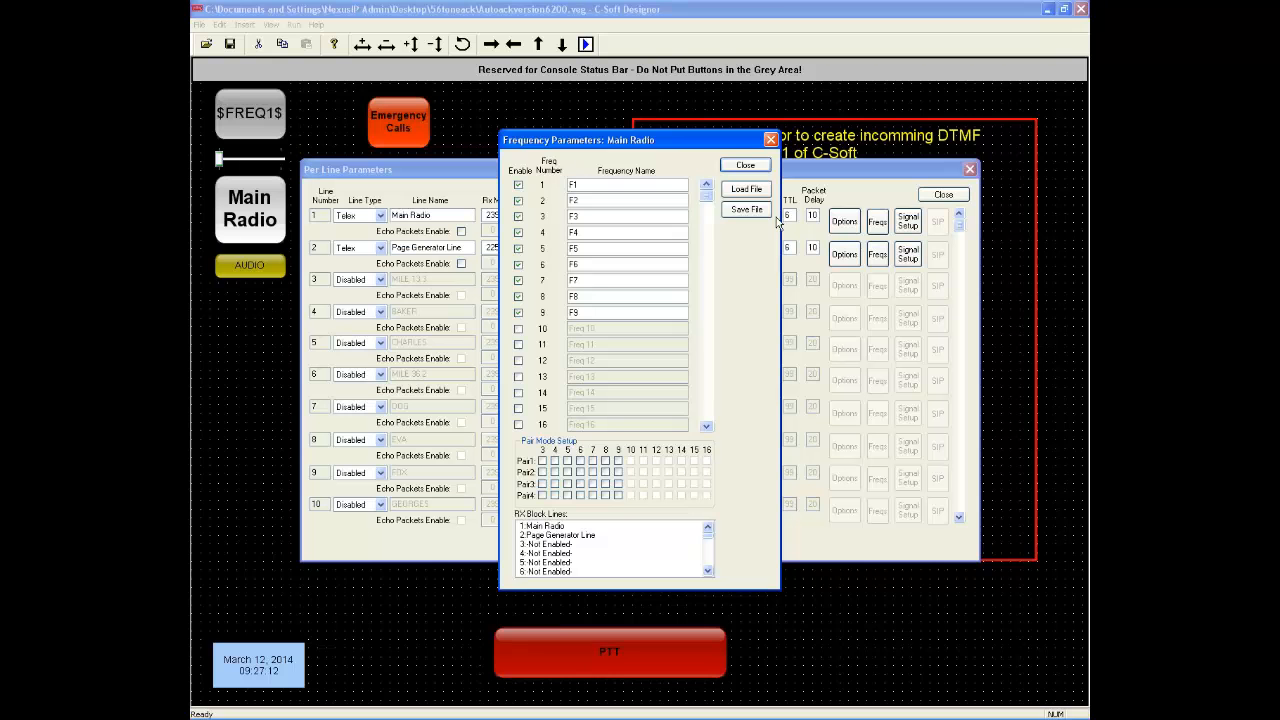
click(759, 167)
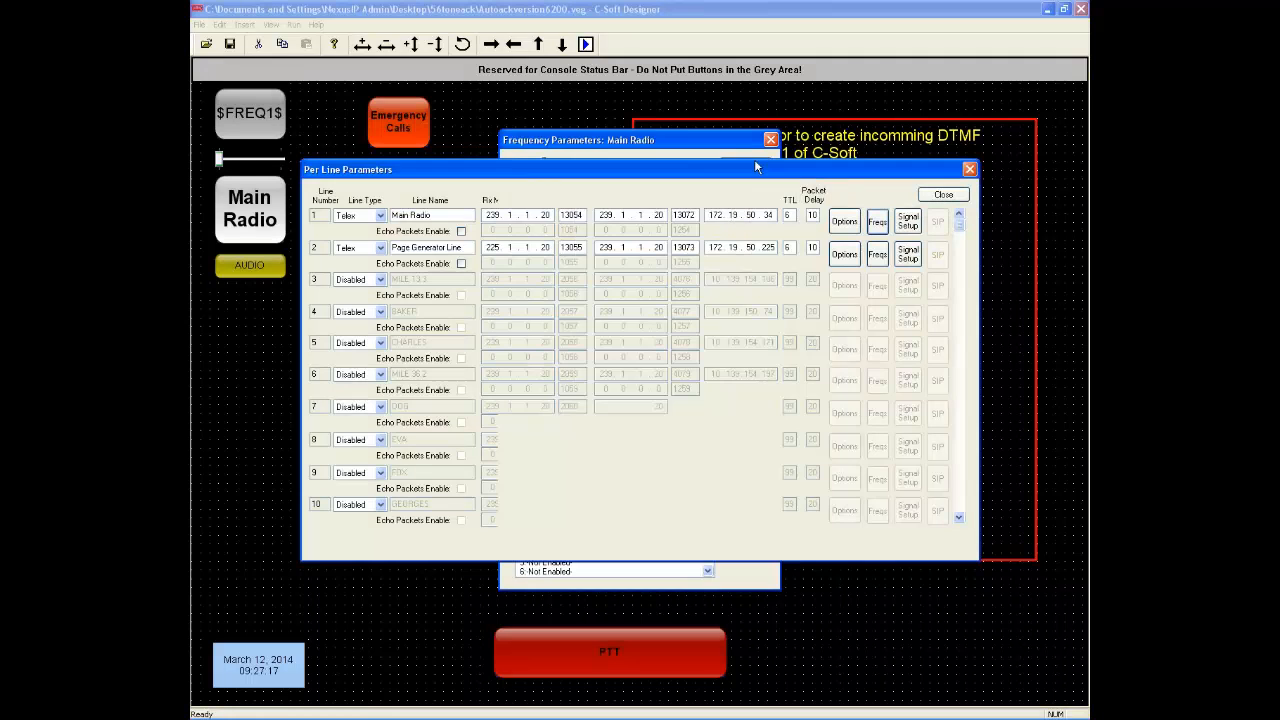
Review the Main Radio line's signaling parameters, checking the console unit ID, tone timings, and Auto Ack and Emergency Resolved formats
click(909, 223)
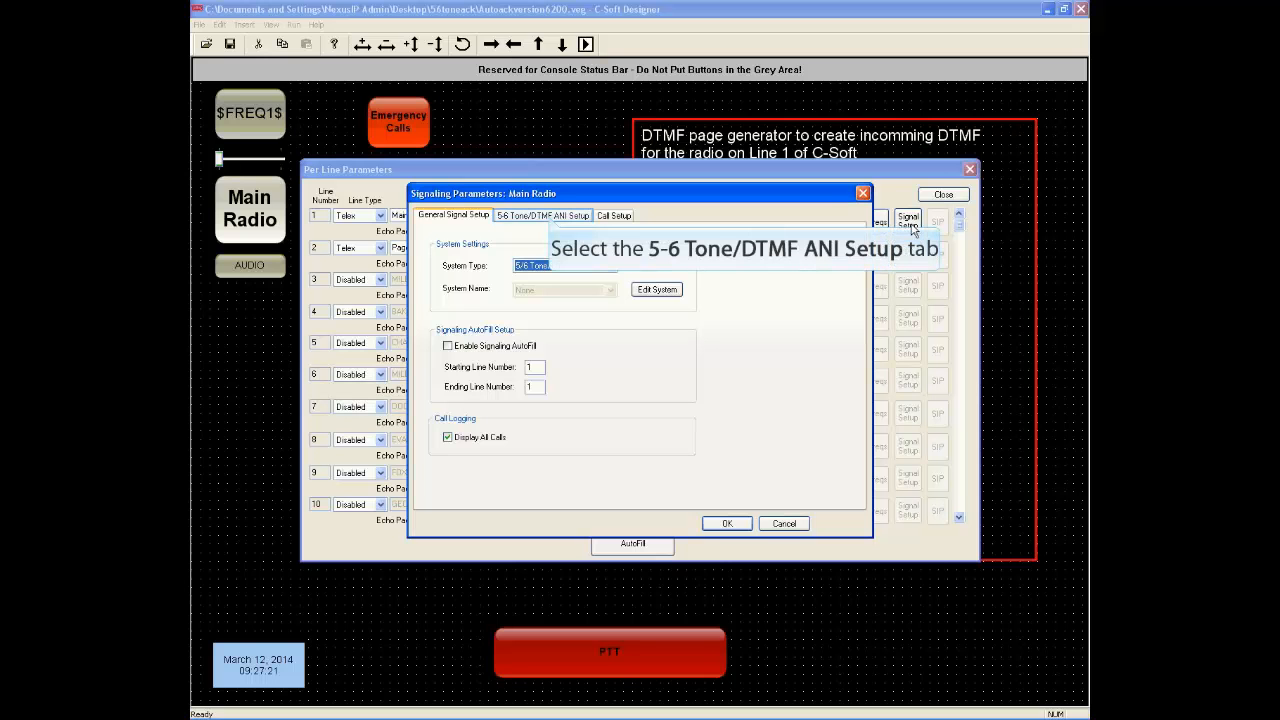
click(545, 216)
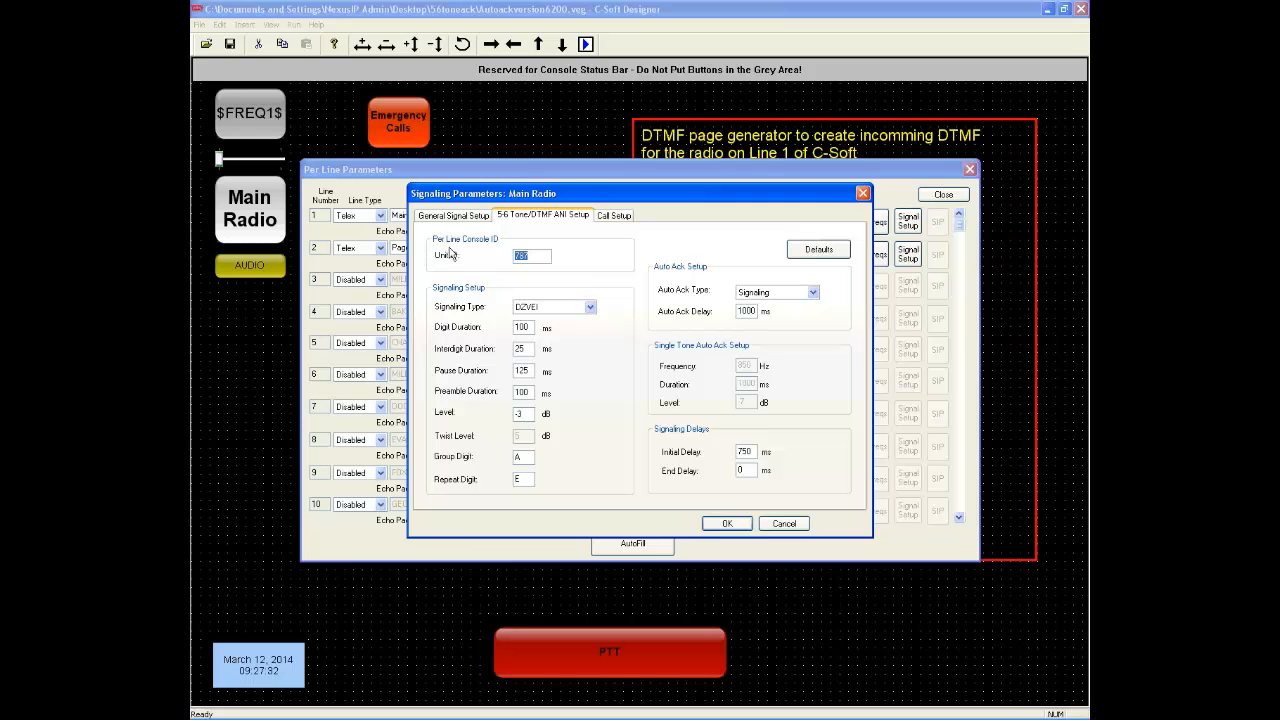
click(537, 258)
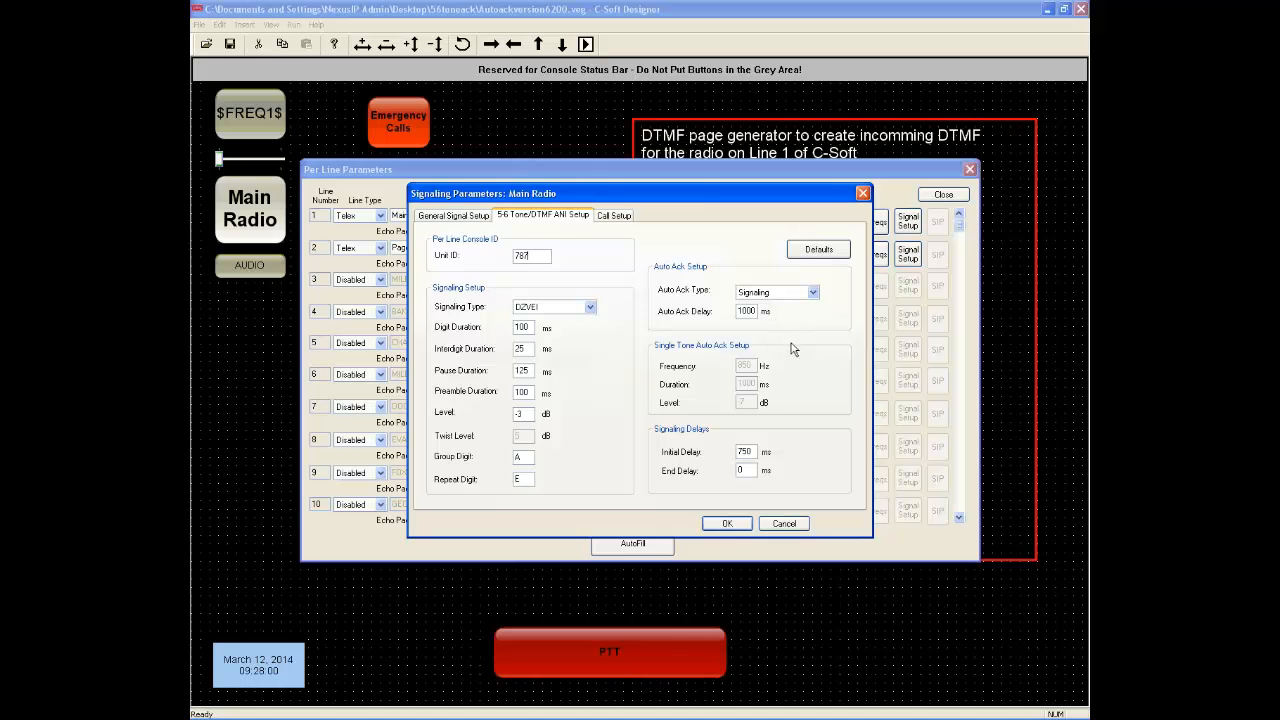
click(624, 219)
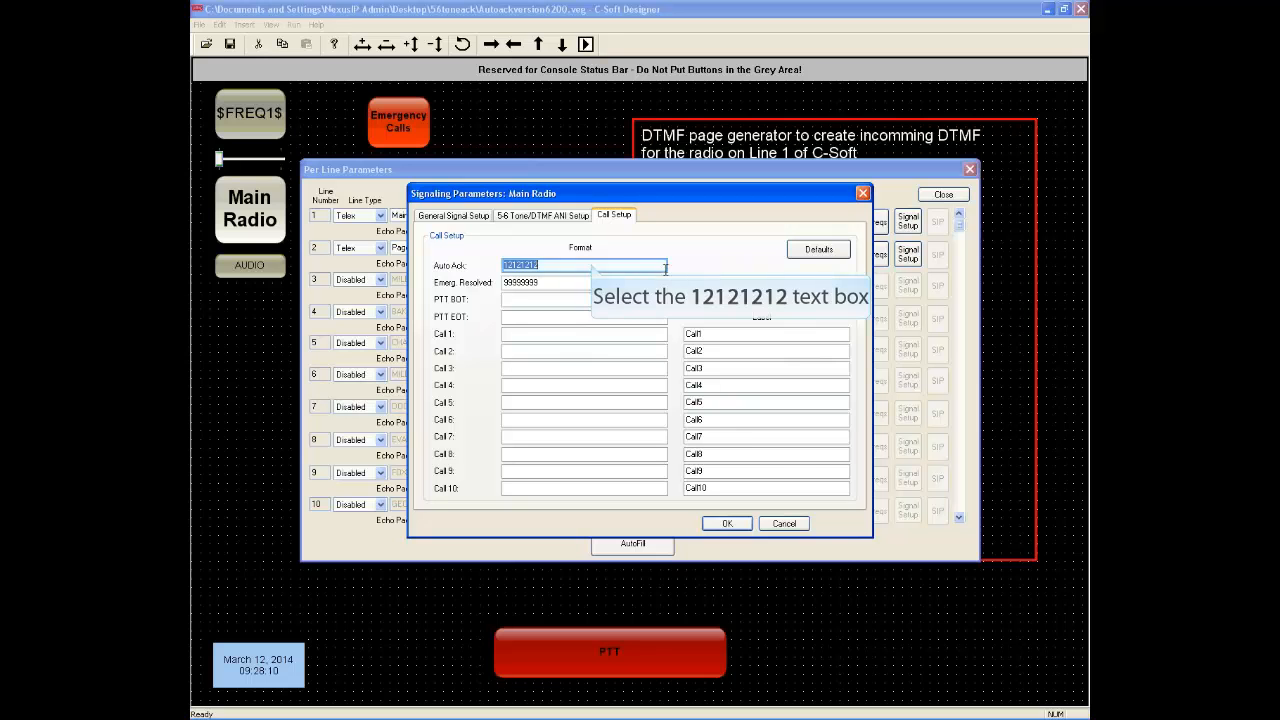
click(591, 263)
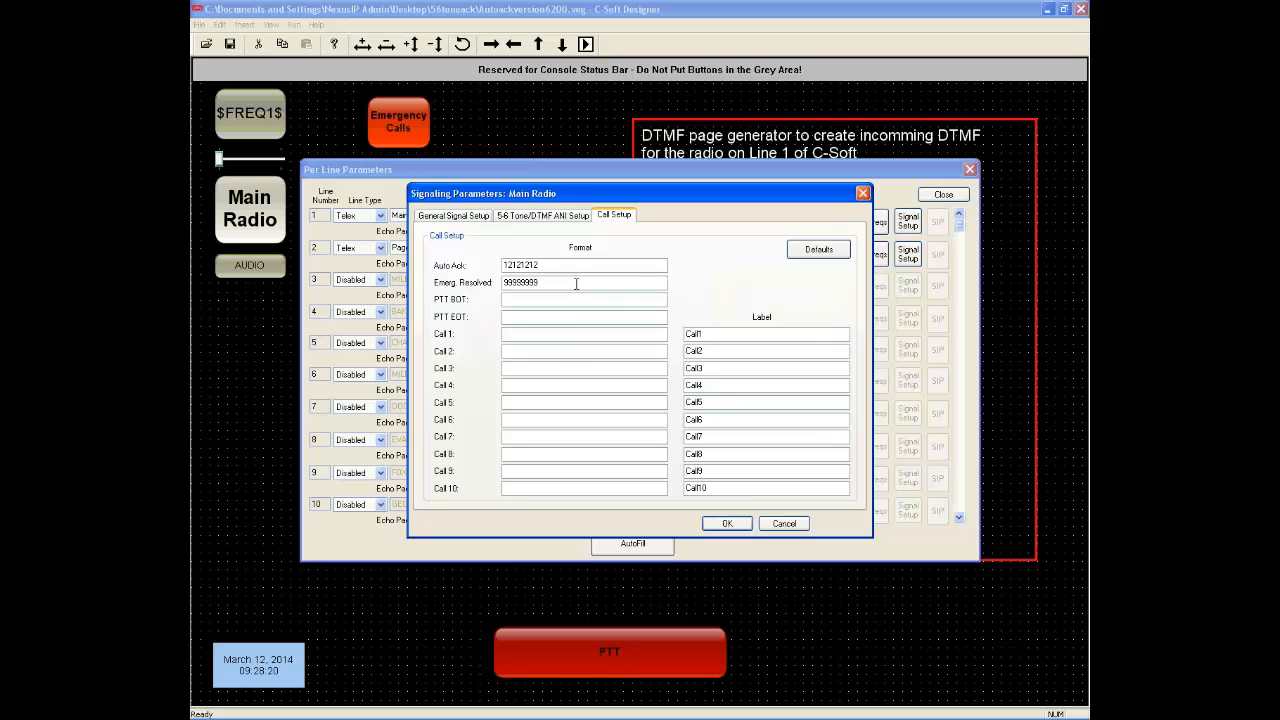
drag(569, 284, 512, 284)
drag(512, 284, 500, 284)
click(731, 523)
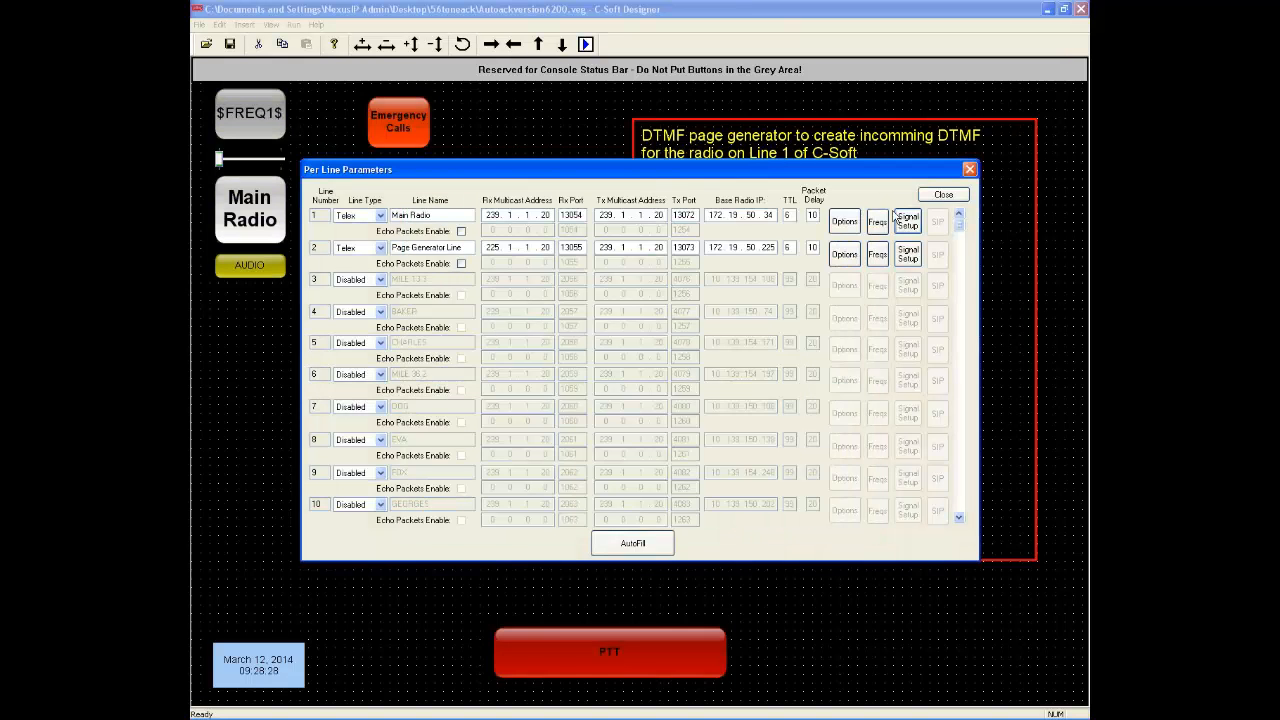
click(943, 195)
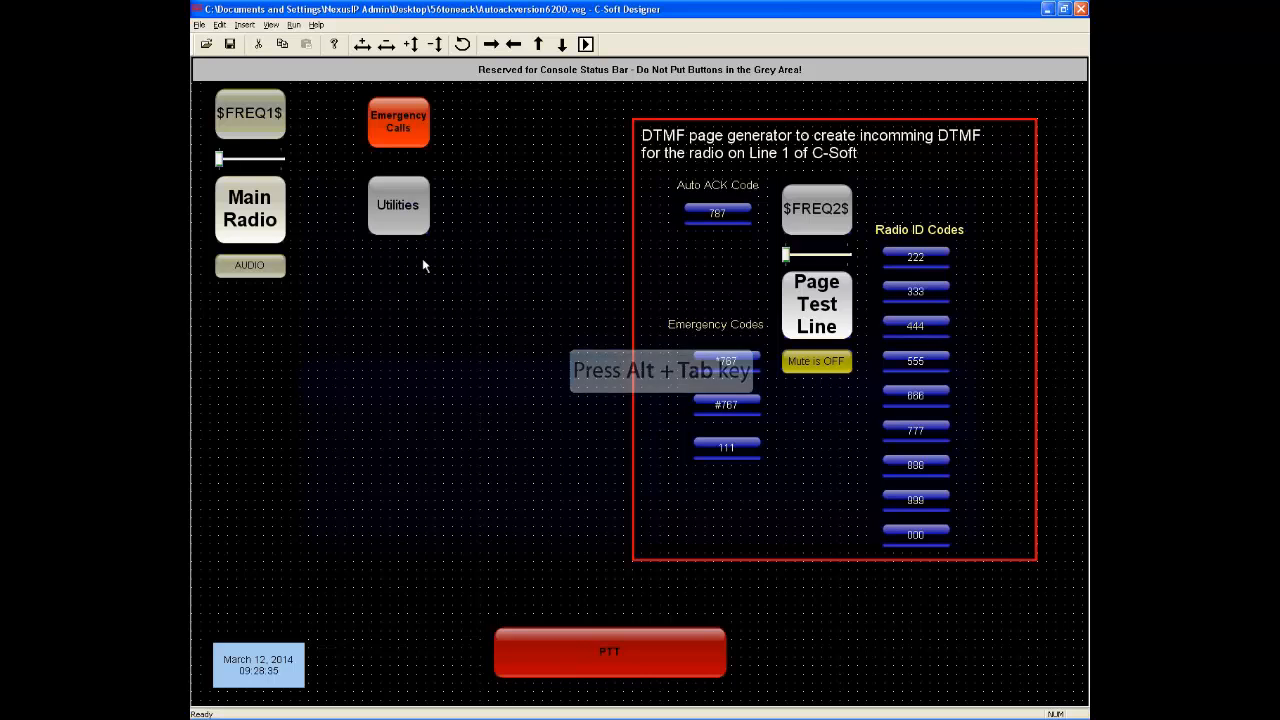
Switch to Internet Explorer and examine the IP-223 Per Line Setup for Line 2, including its signaling settings and ANI call formats
key(alt+Tab)
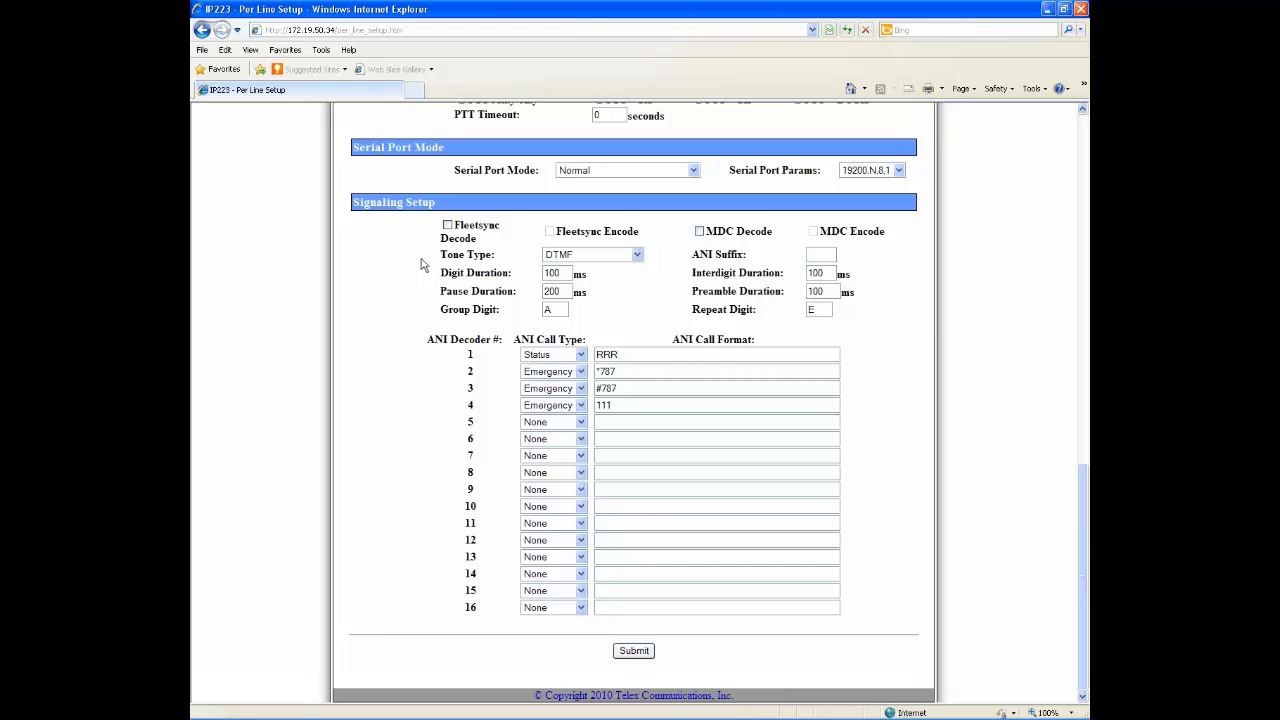
scroll(421, 264, up, 10)
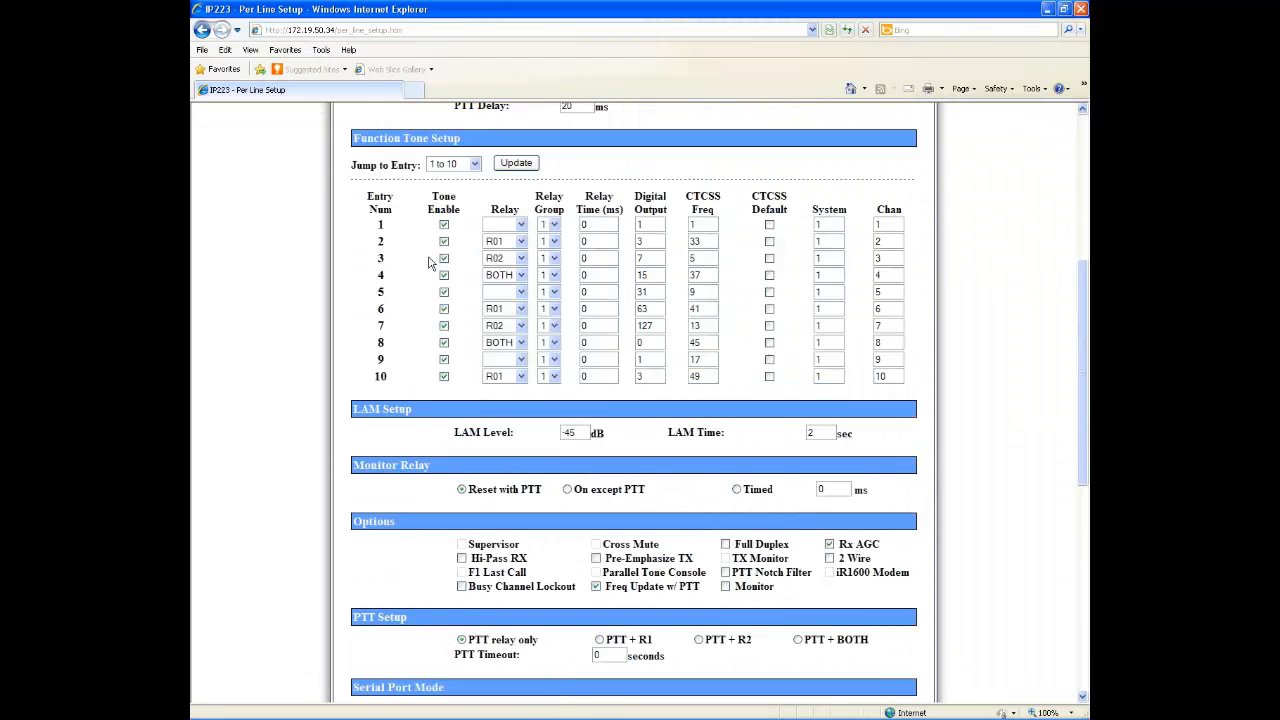
scroll(428, 263, up, 3)
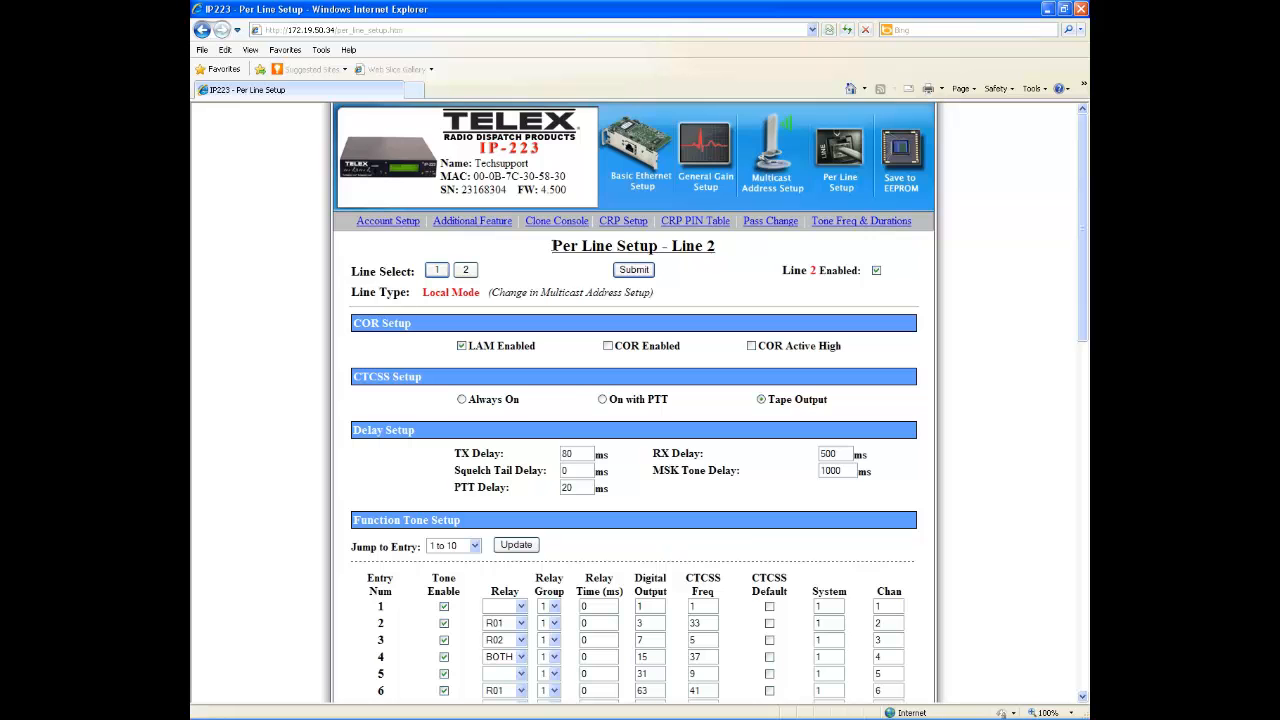
scroll(704, 297, down, 5)
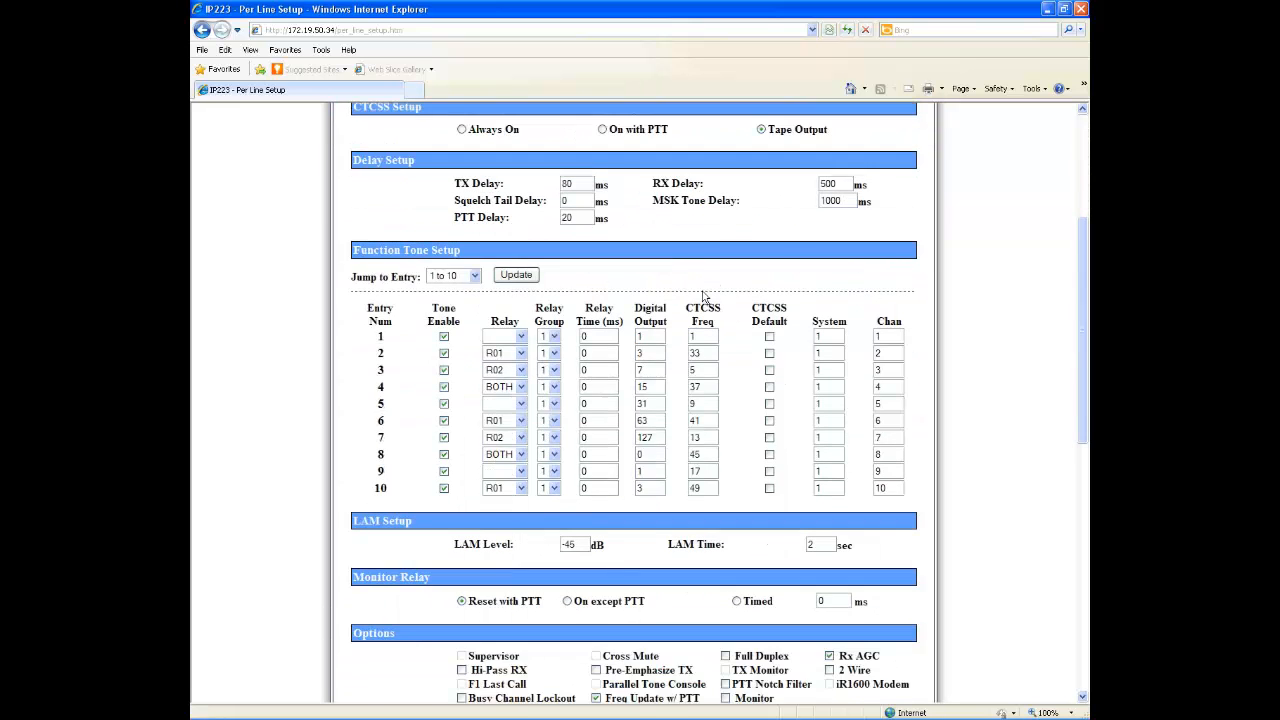
scroll(704, 297, down, 10)
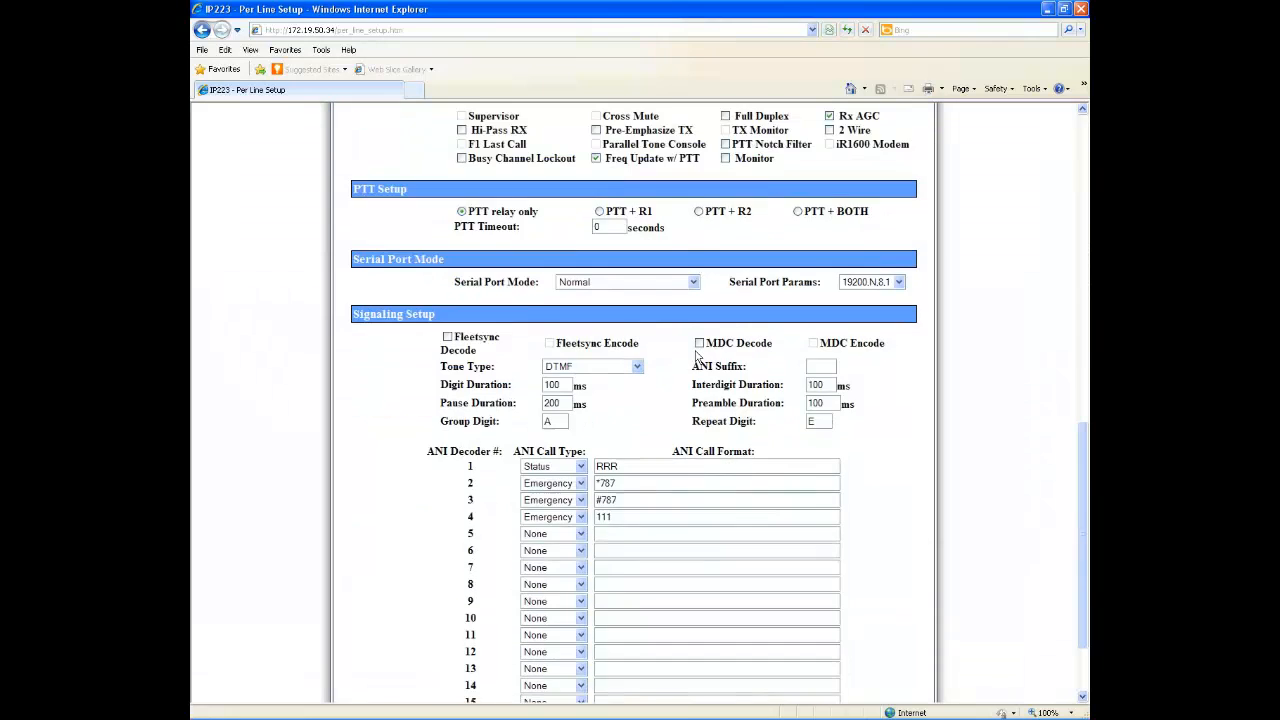
scroll(697, 354, down, 1)
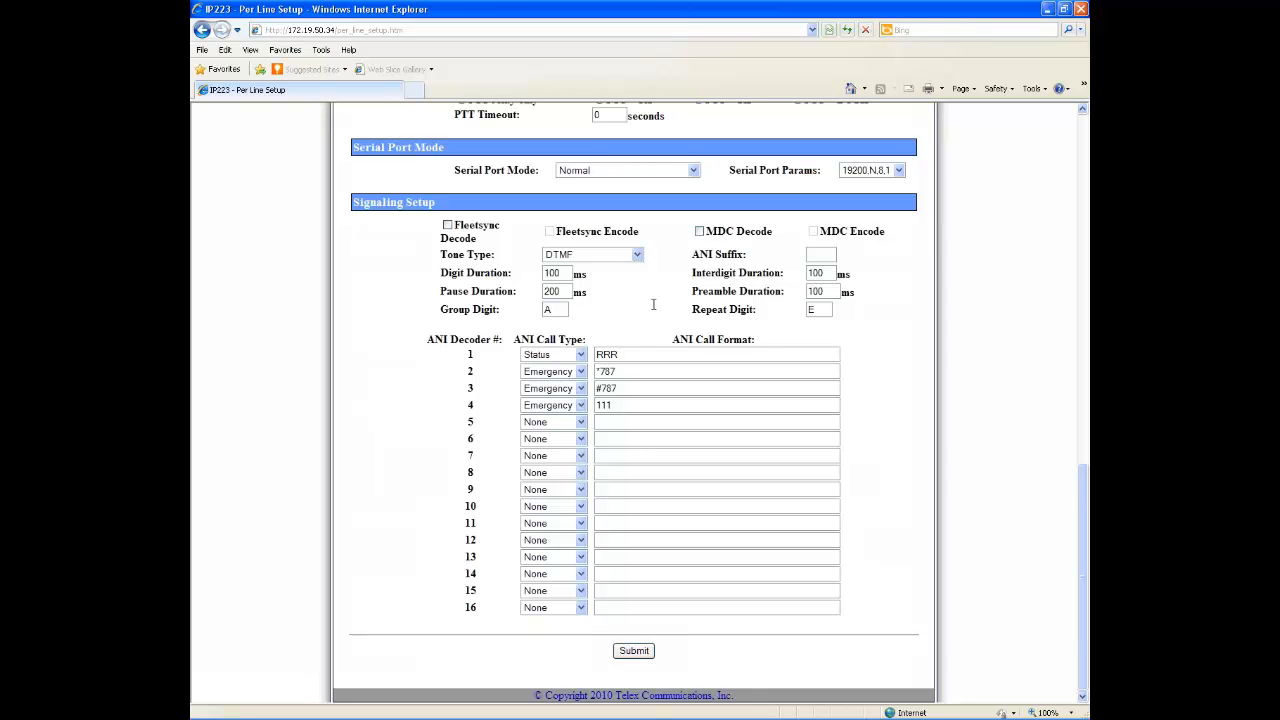
drag(630, 355, 594, 354)
click(610, 355)
scroll(645, 290, up, 10)
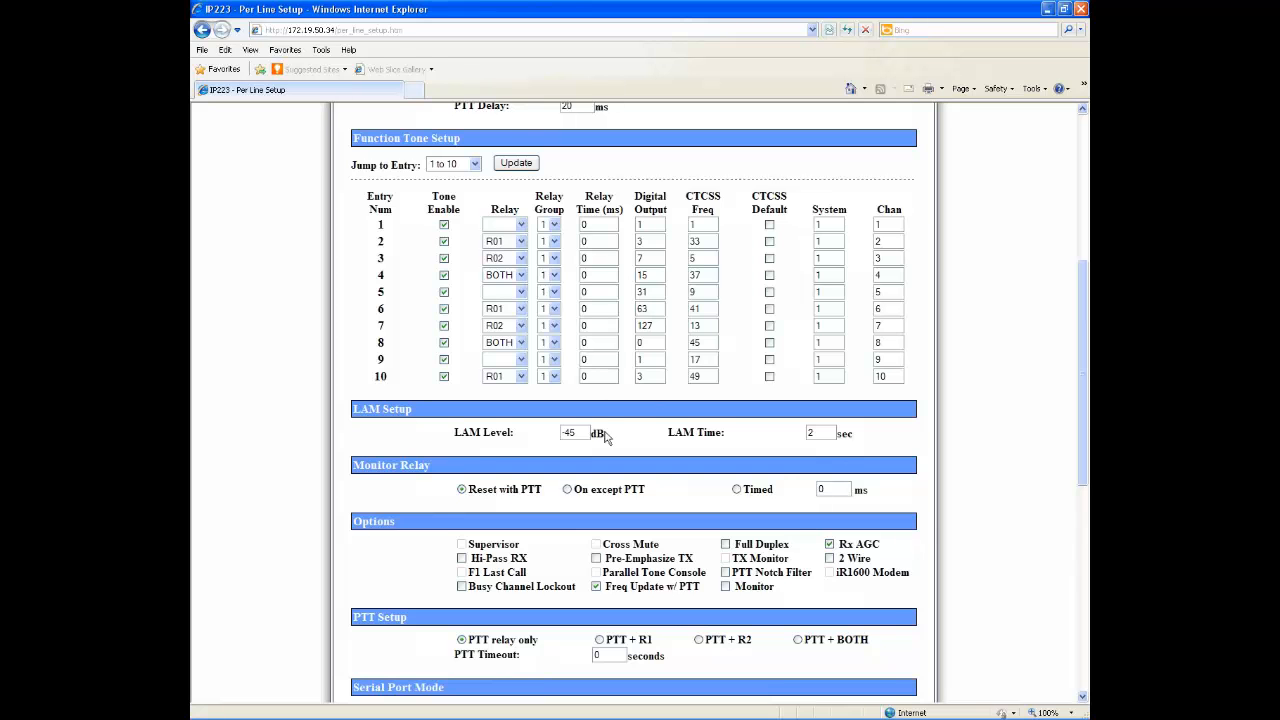
scroll(604, 437, up, 7)
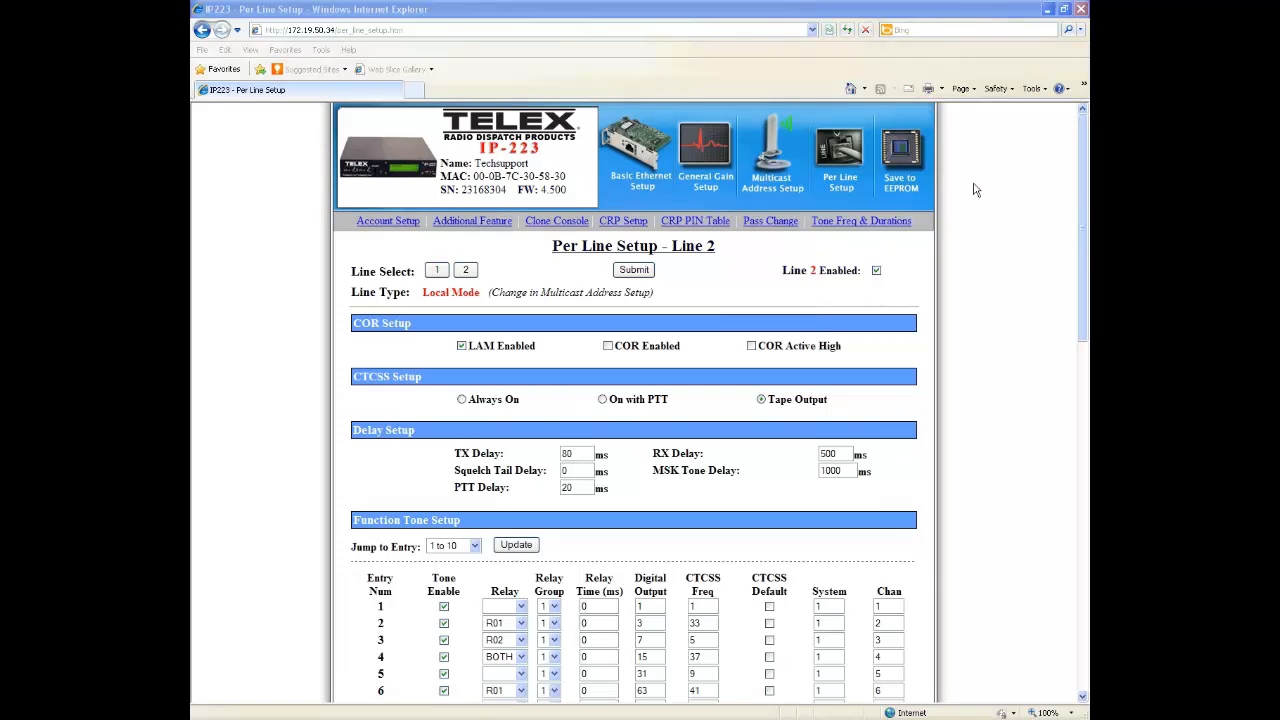
Minimize the browser, return to C-Soft Designer and run the console
click(1047, 10)
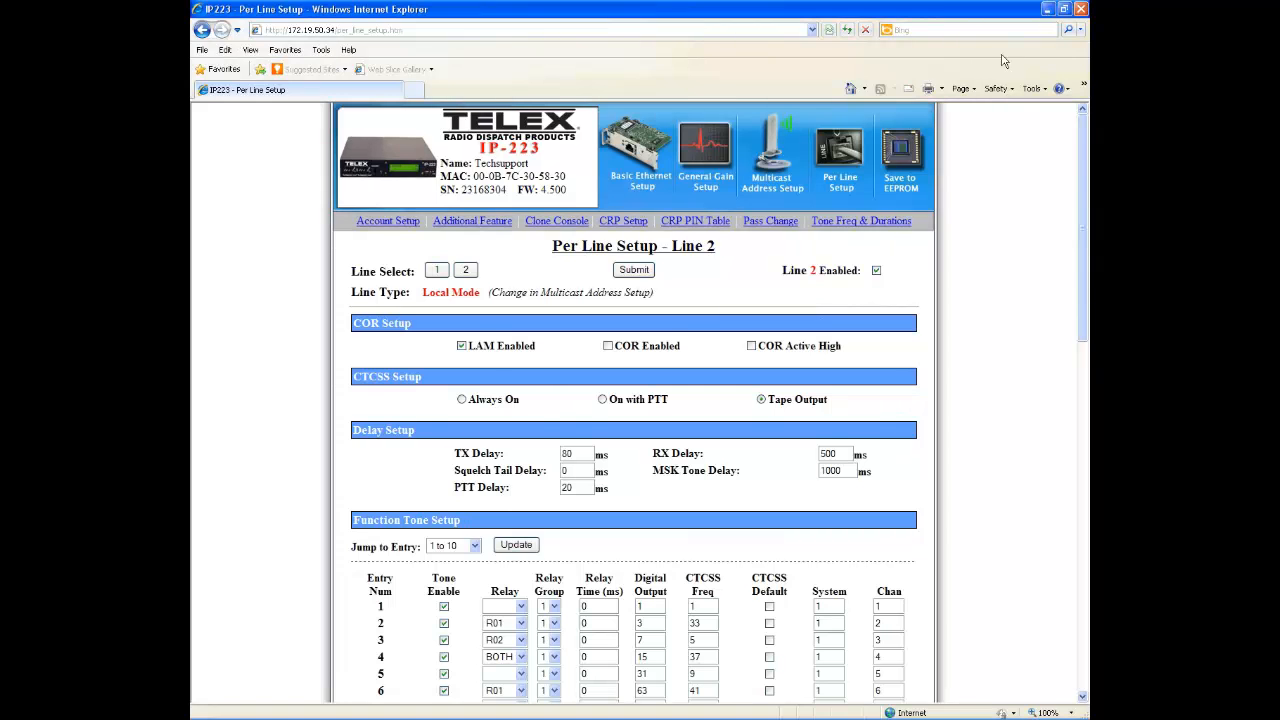
click(330, 709)
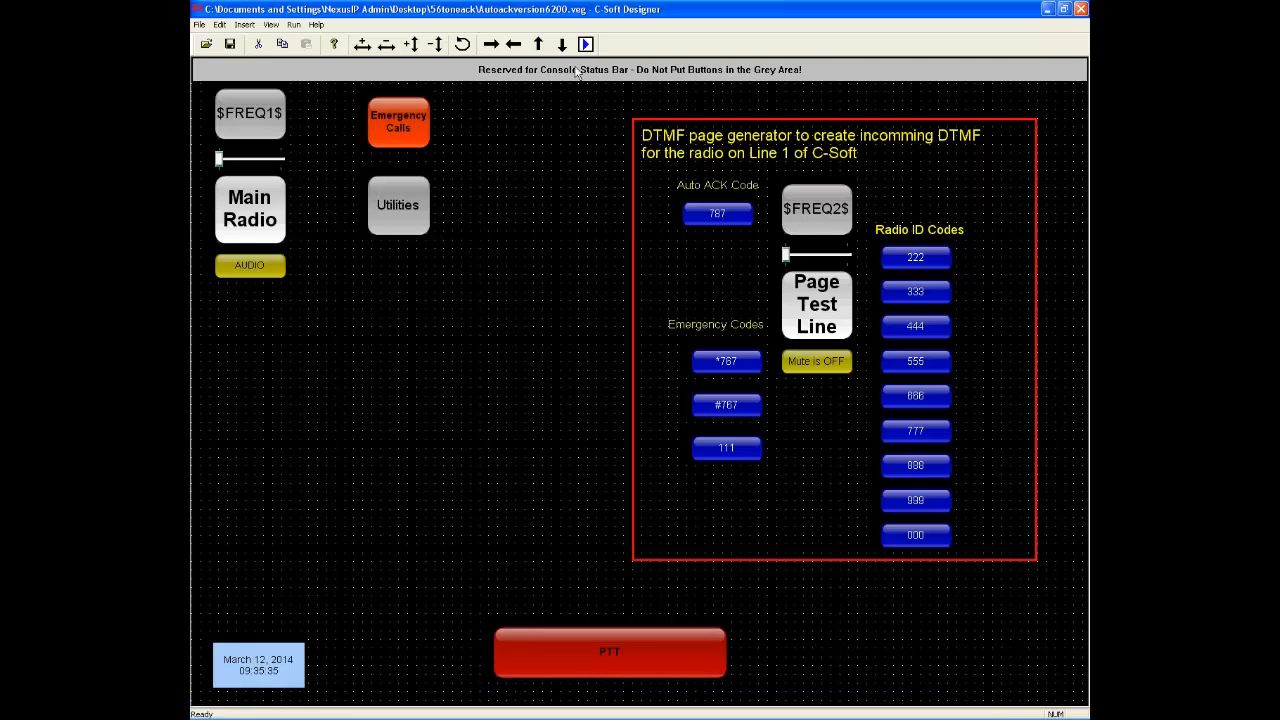
click(586, 45)
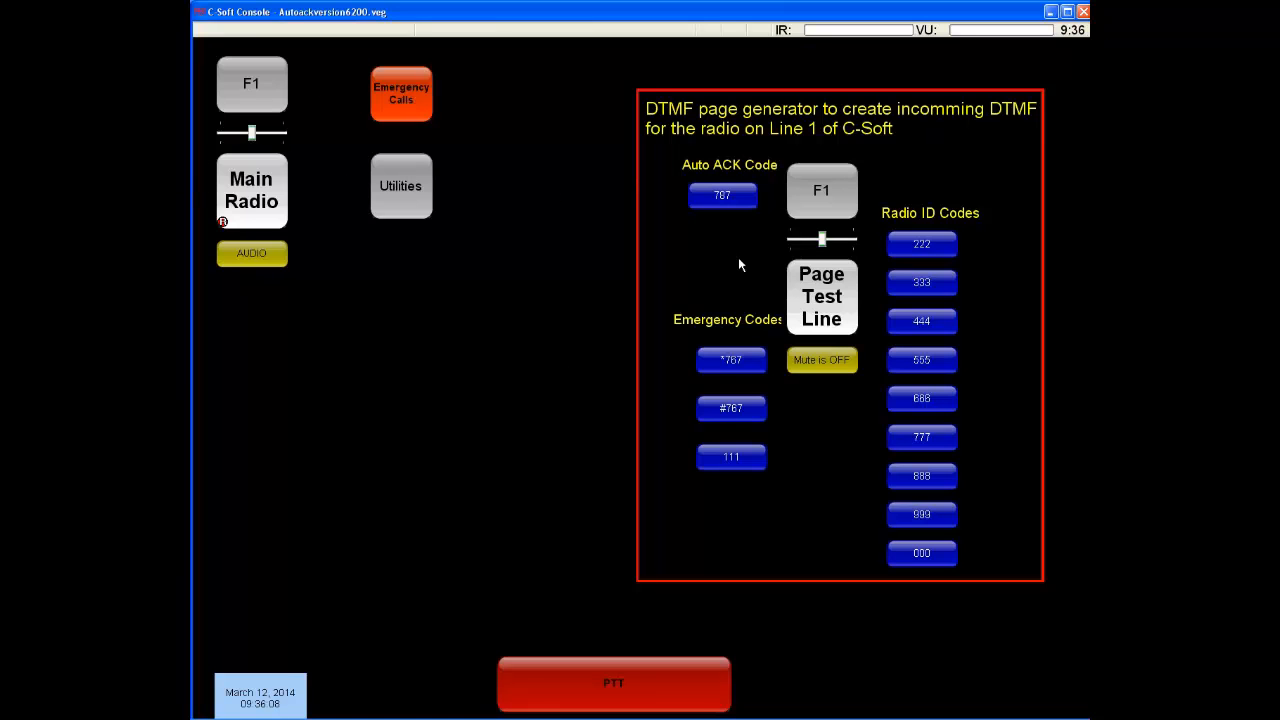
Send radio ID code 222 from the page generator and display the Global Call History in a widened window
click(945, 249)
click(407, 200)
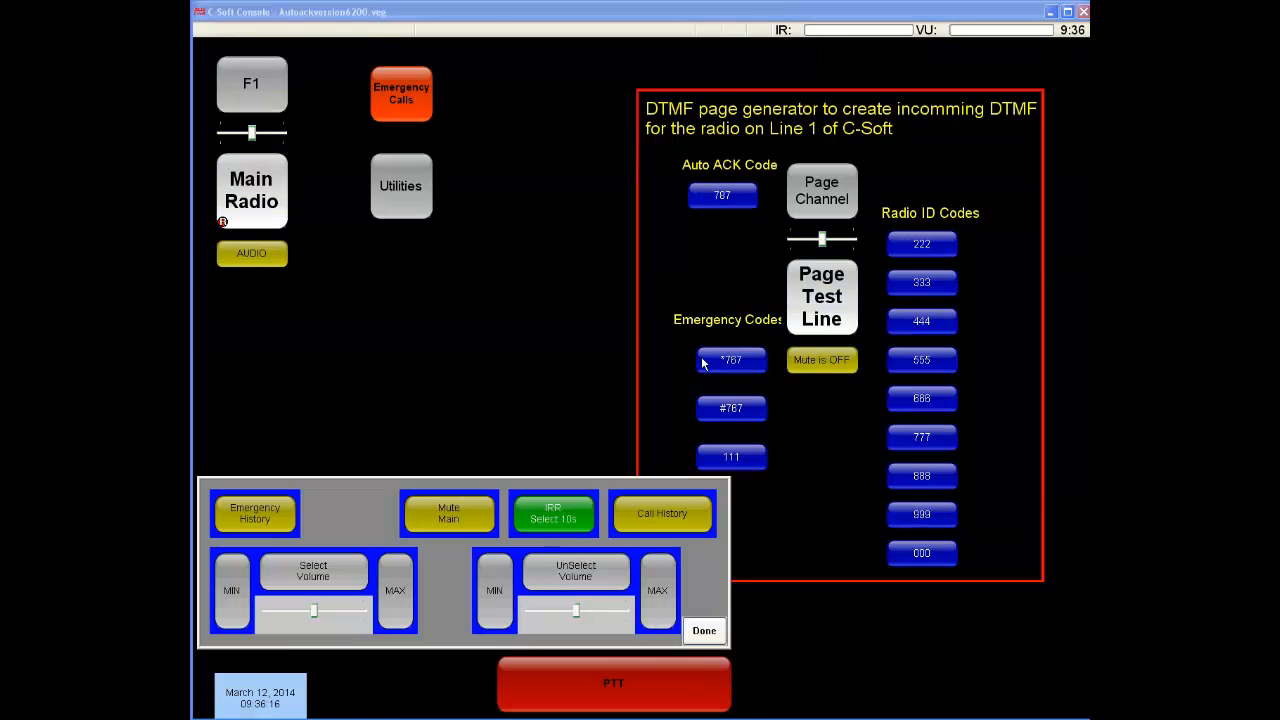
click(668, 518)
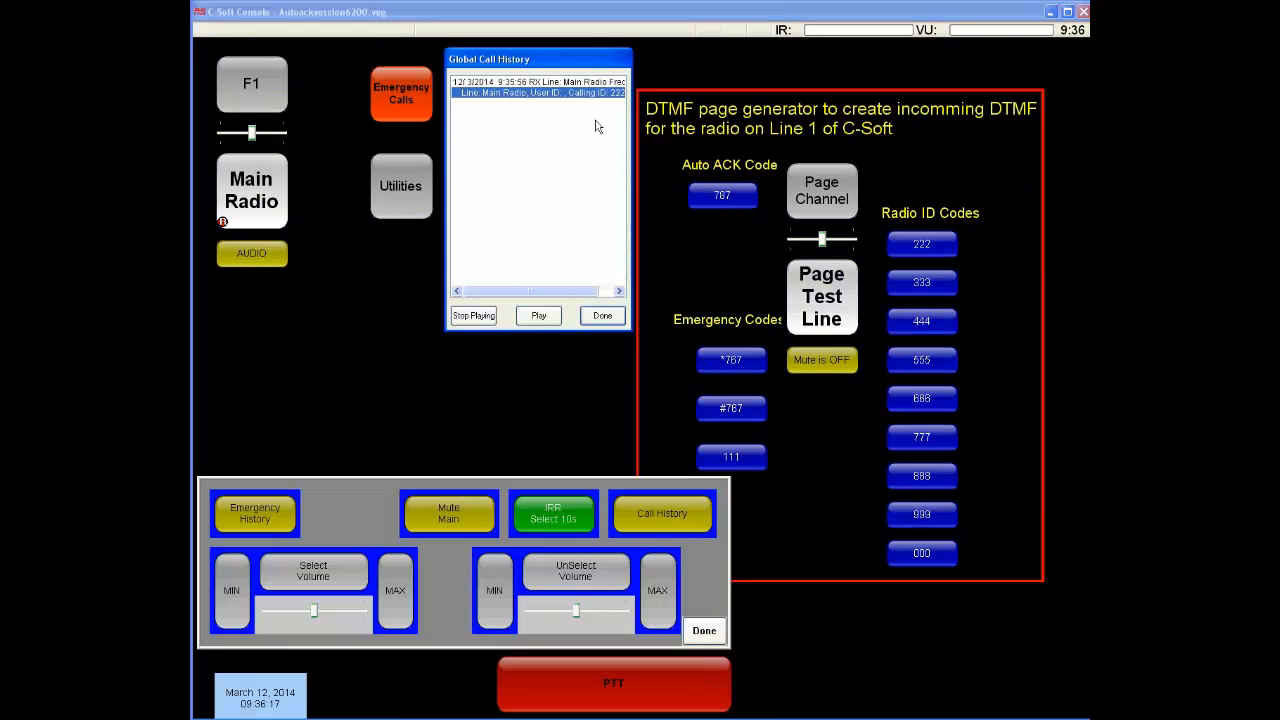
drag(632, 158, 676, 160)
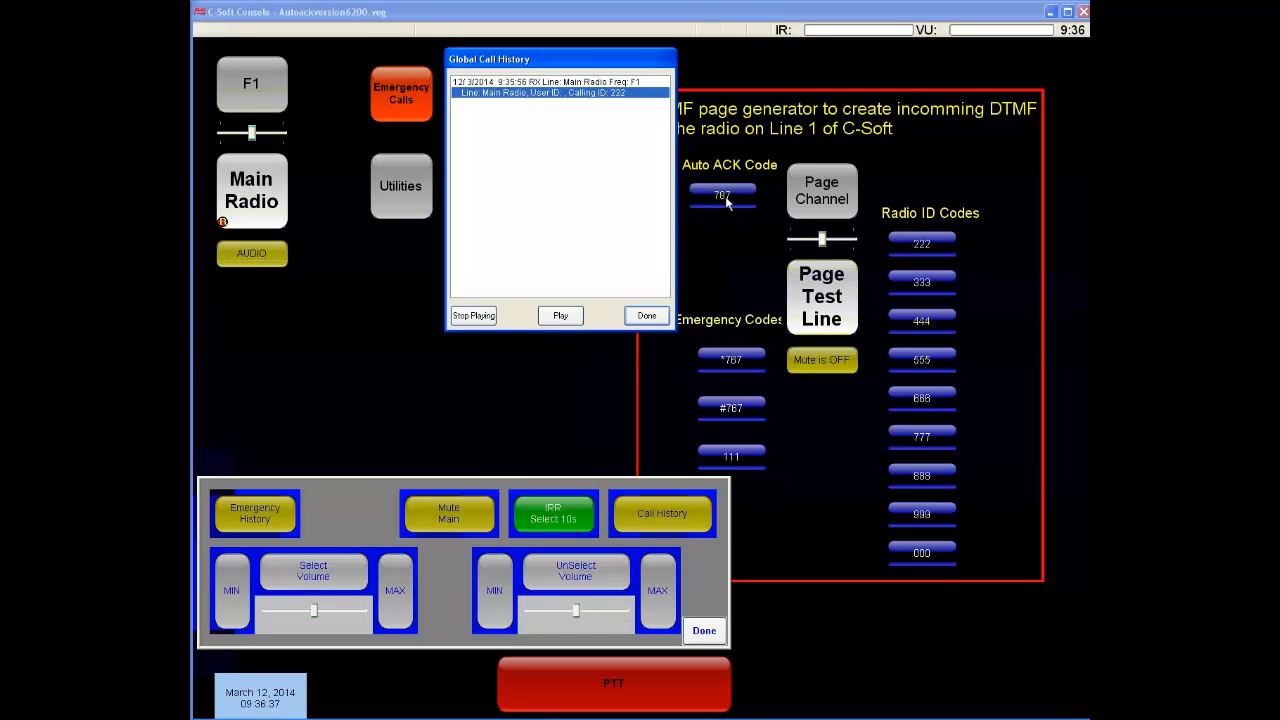
Send Auto ACK code 787 from the page generator and make two PTT transmissions on the Main Radio line
click(727, 202)
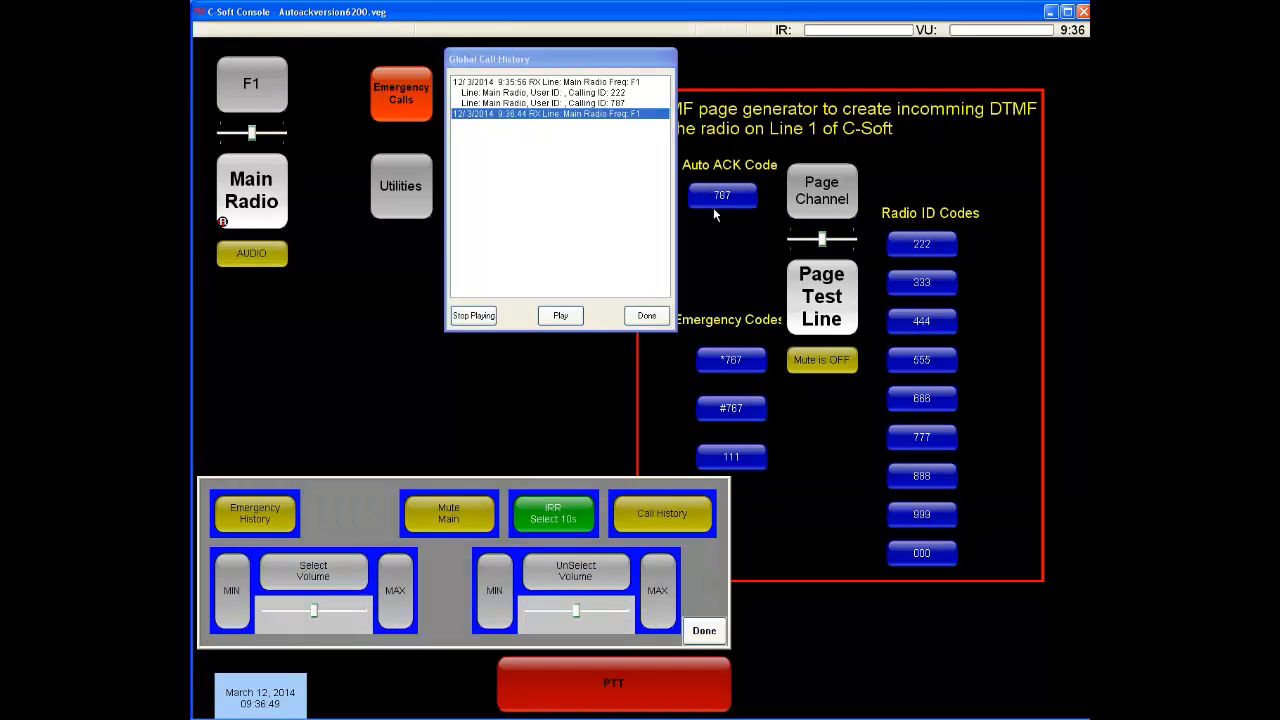
click(270, 209)
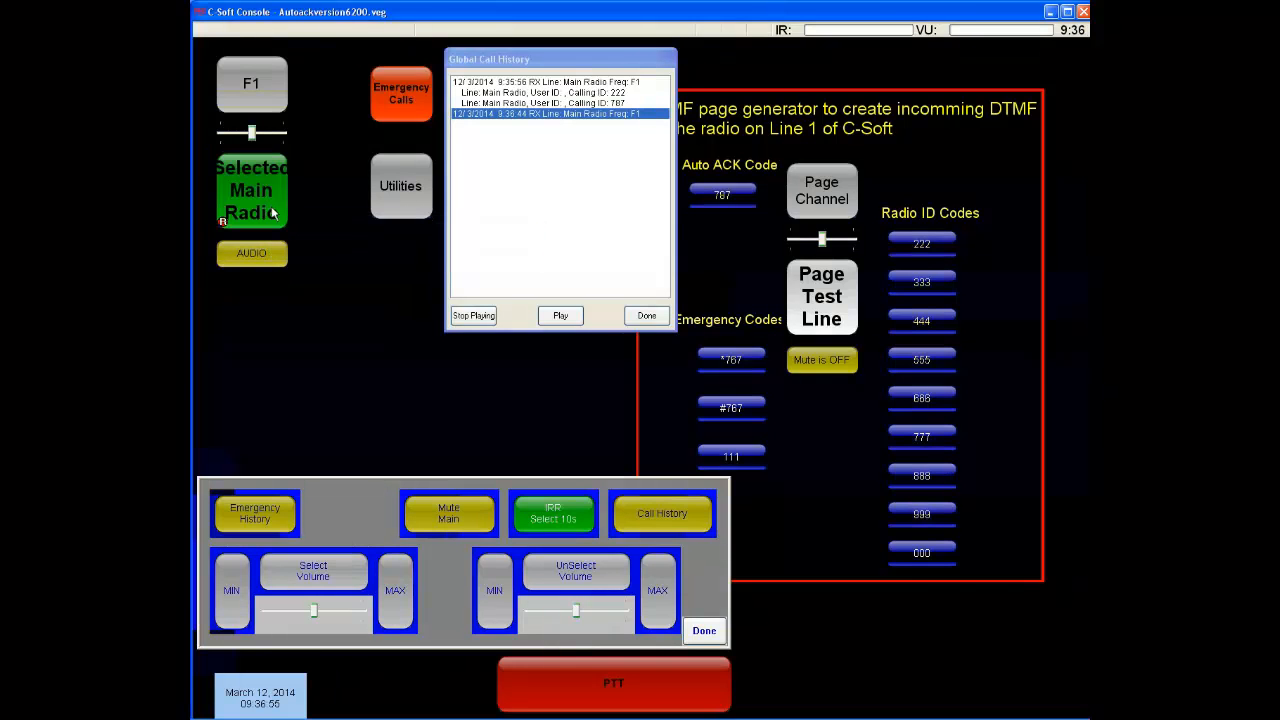
click(602, 690)
click(602, 690)
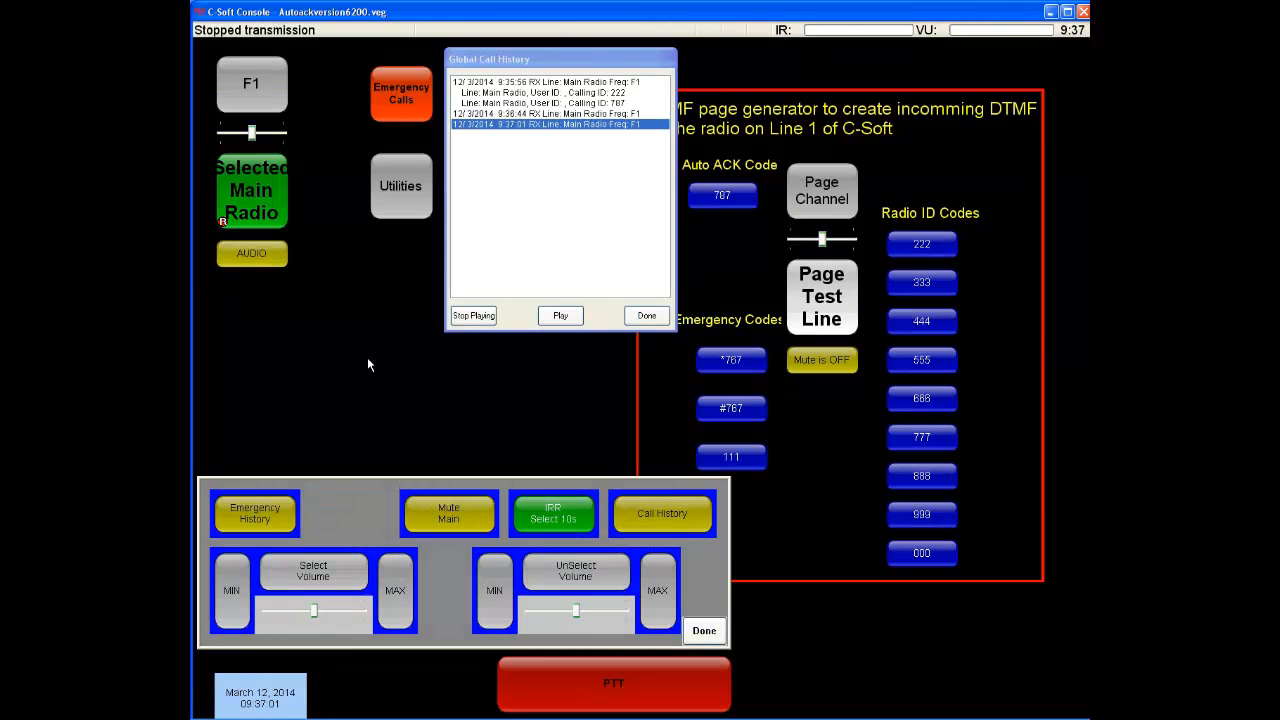
click(612, 695)
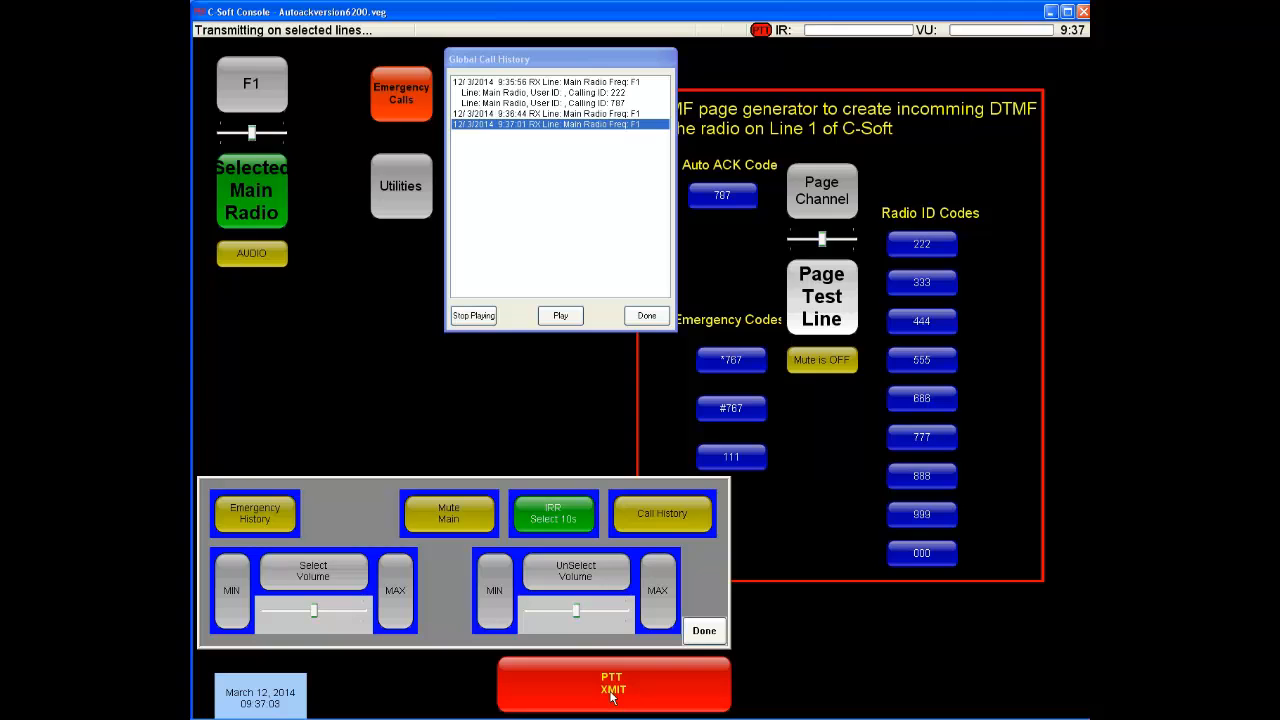
click(612, 695)
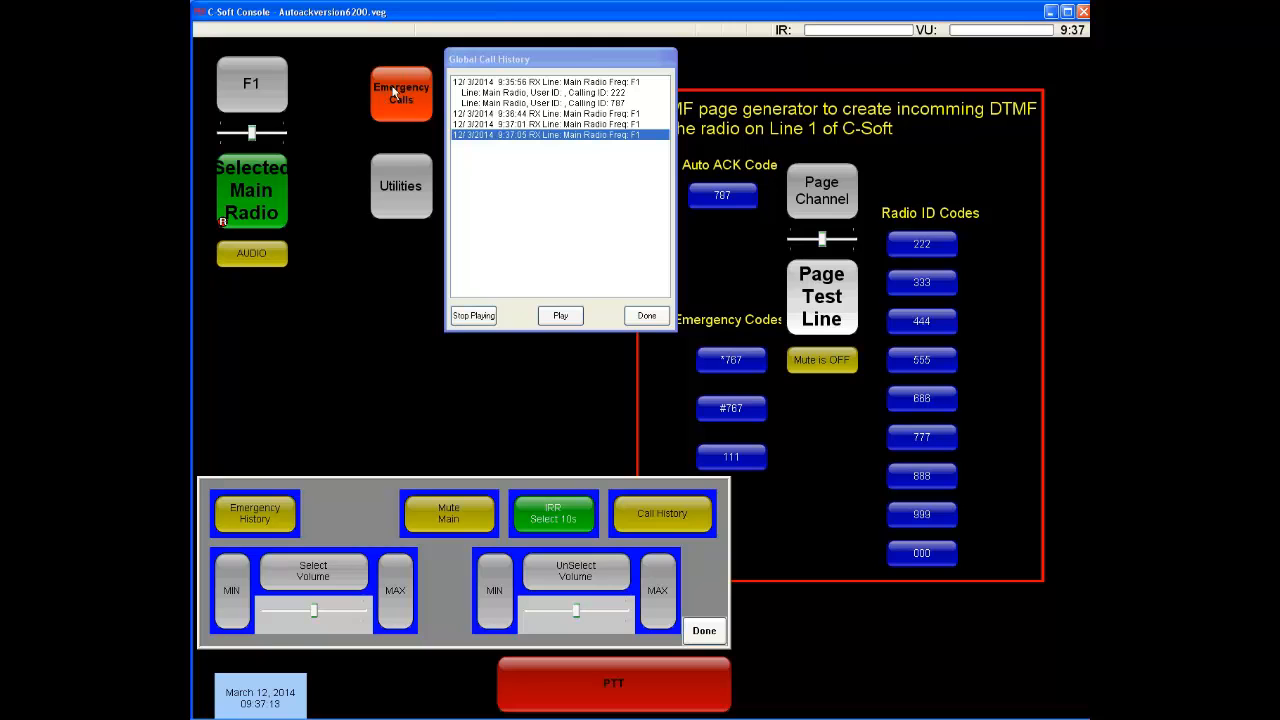
Send emergency code 111 from the page generator and clear the alarm for the Main Radio entry in the Active Emergency list
click(729, 458)
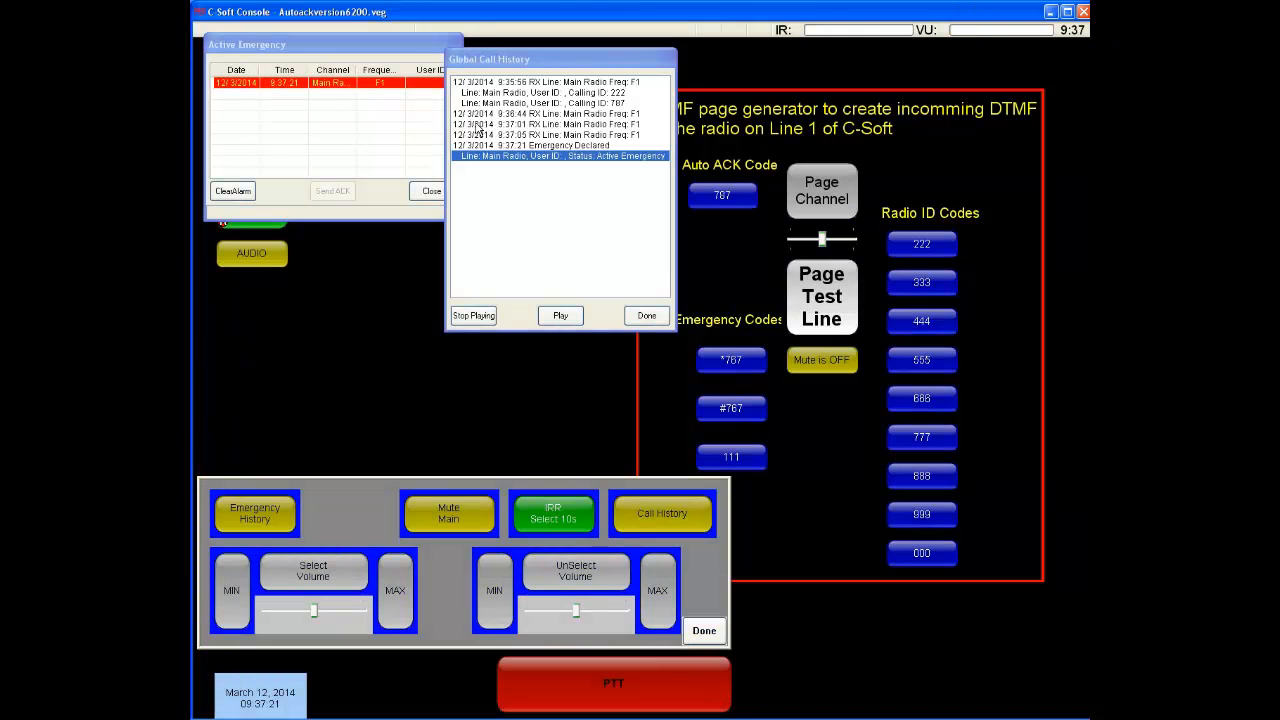
drag(499, 57, 537, 60)
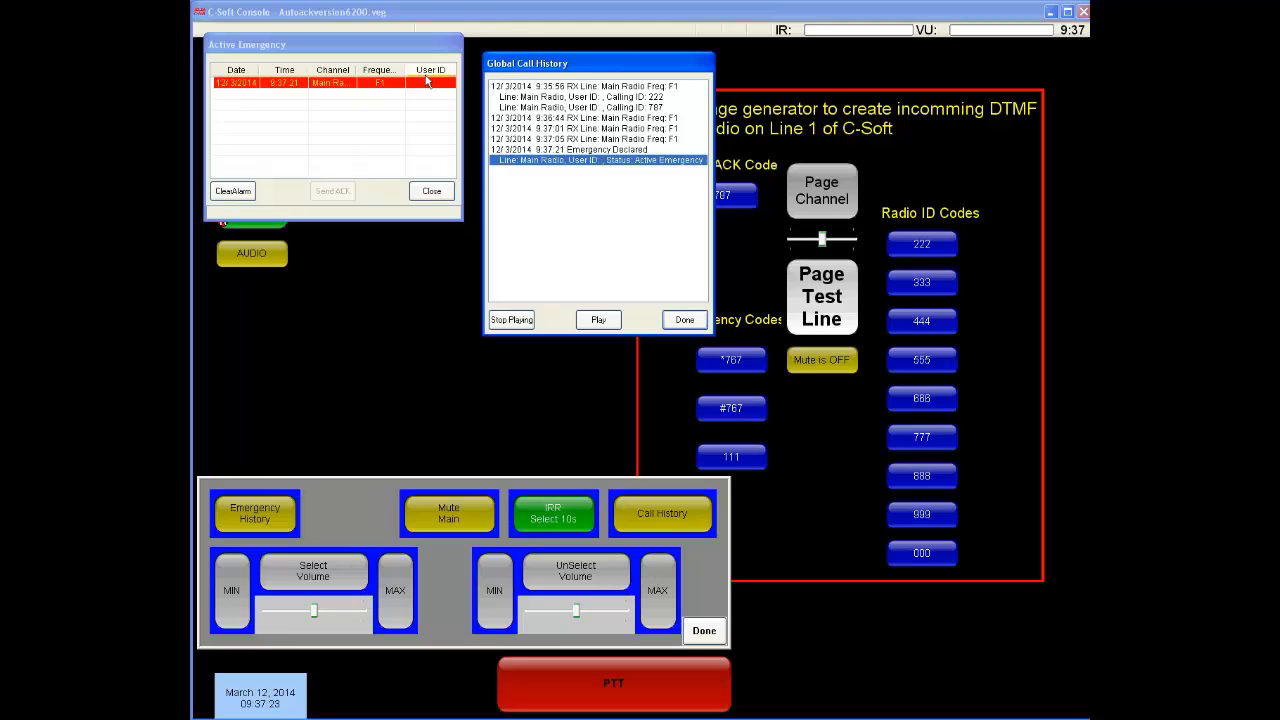
click(371, 96)
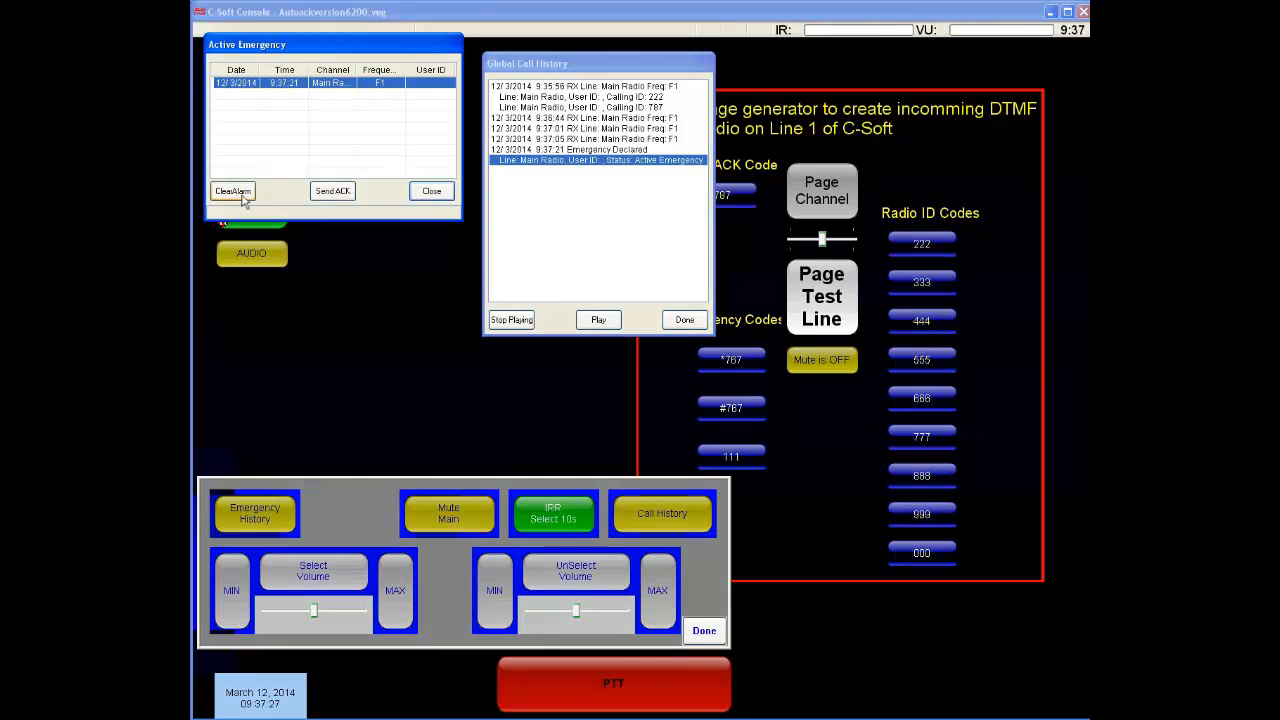
click(239, 198)
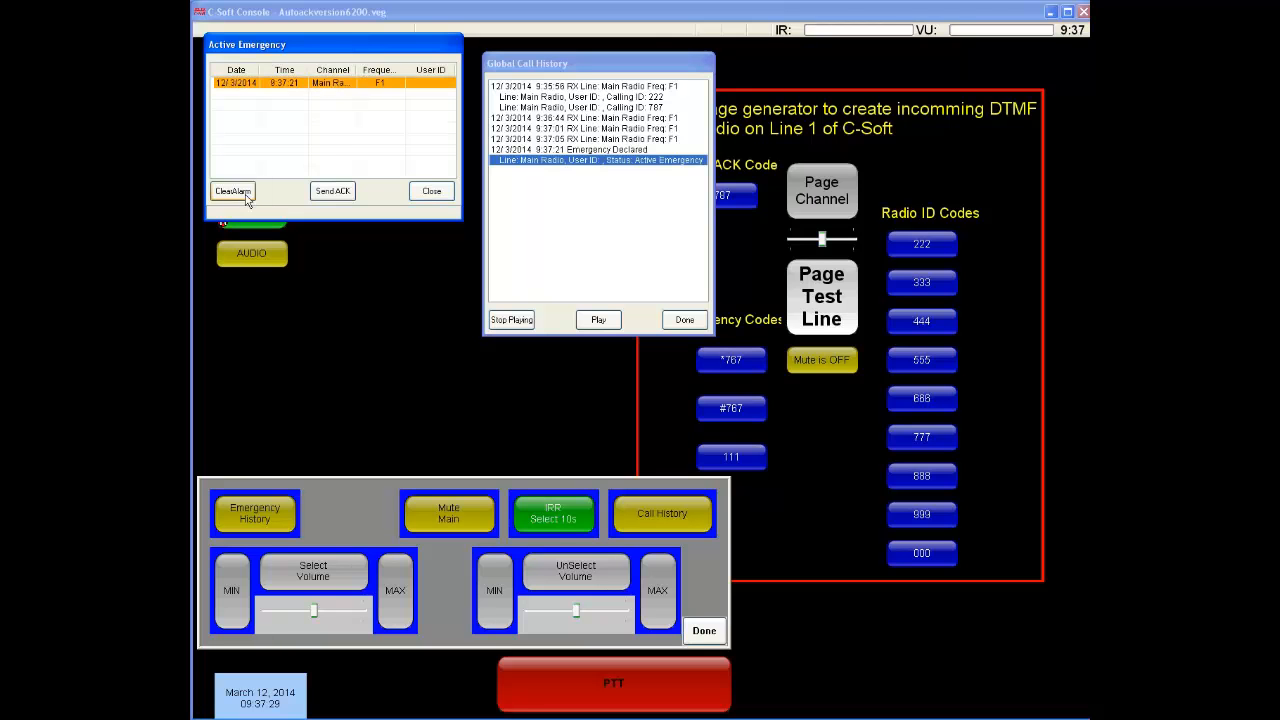
Send an acknowledgement for the Main Radio emergency, and close the Active Emergency, Global Call History and Utilities windows
drag(314, 50, 412, 72)
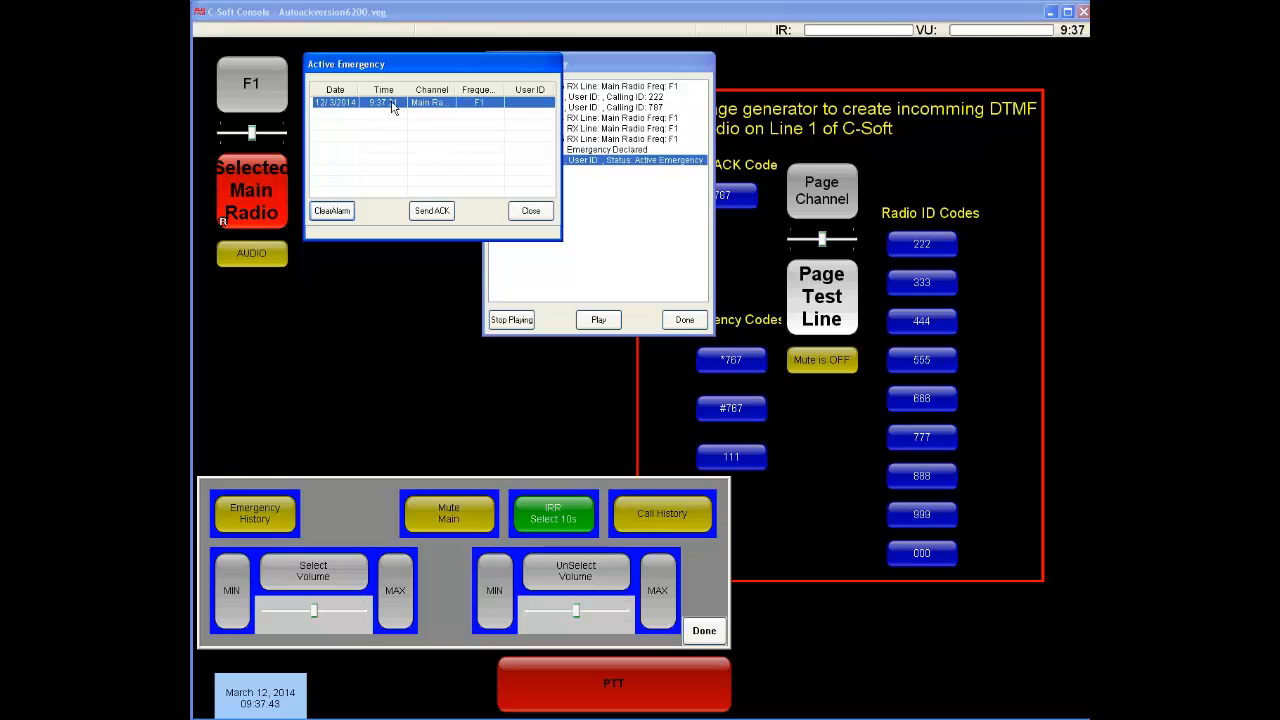
click(432, 211)
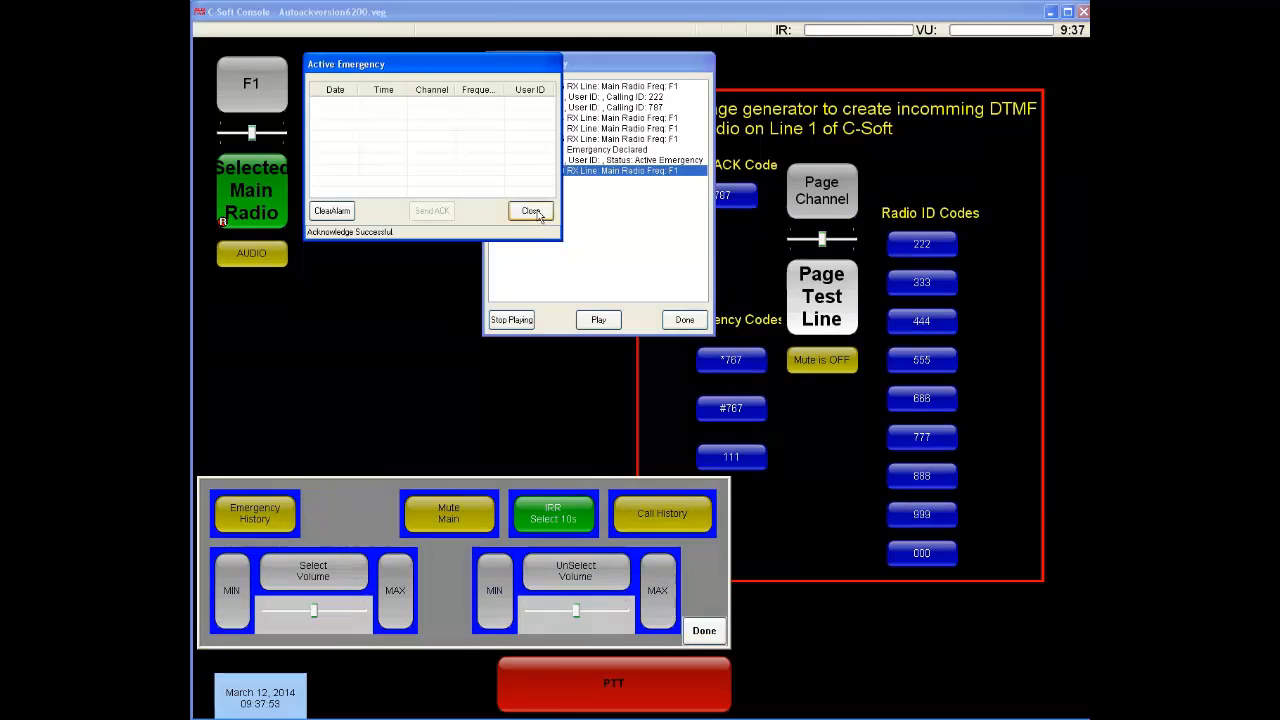
click(536, 212)
click(684, 319)
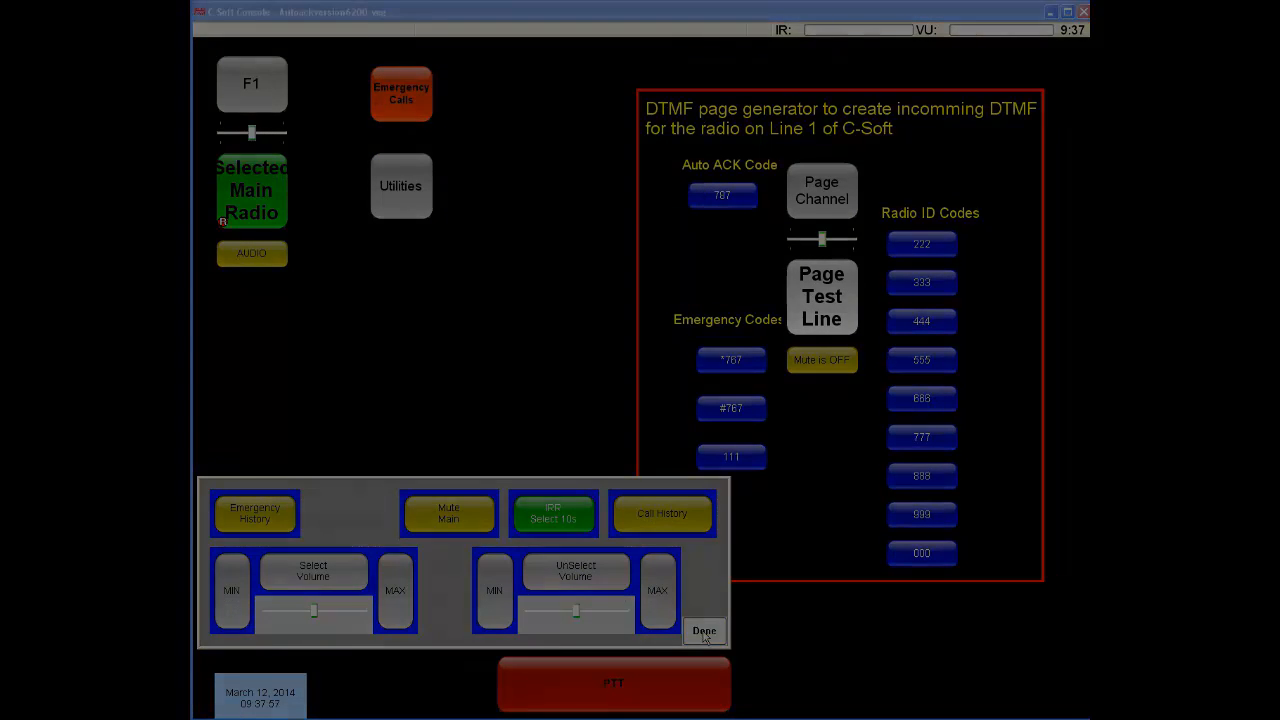
click(704, 633)
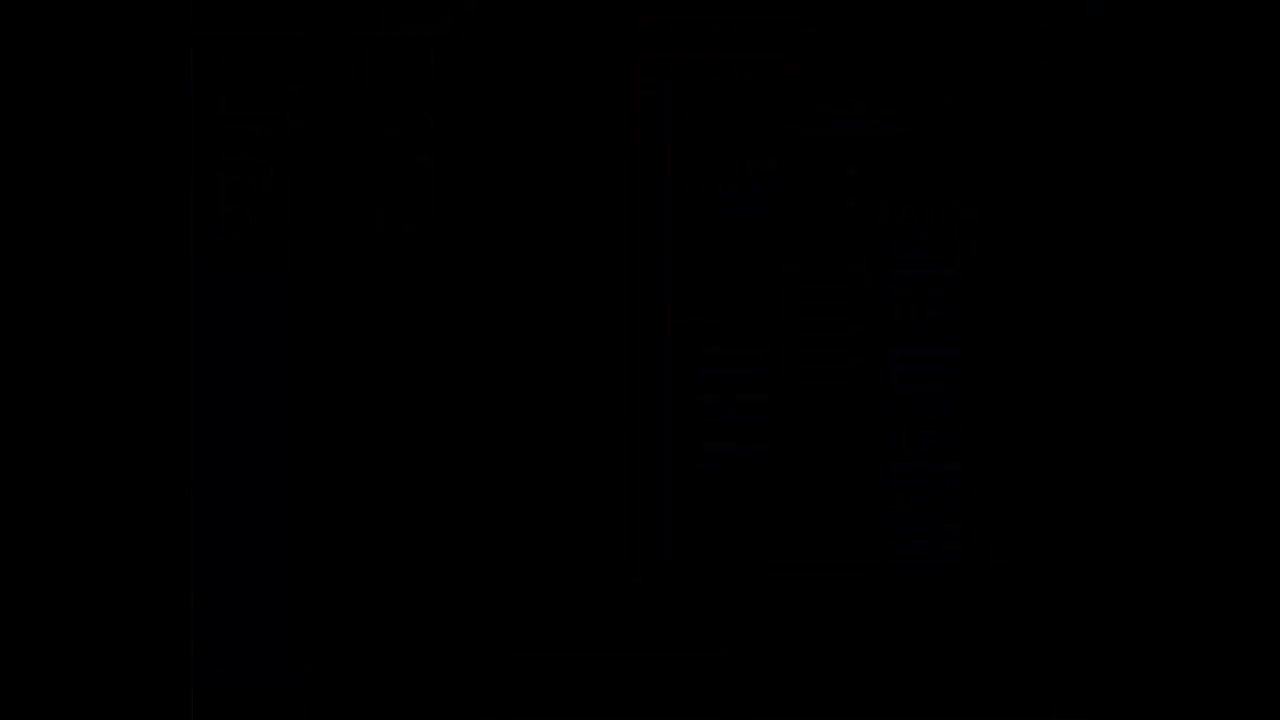